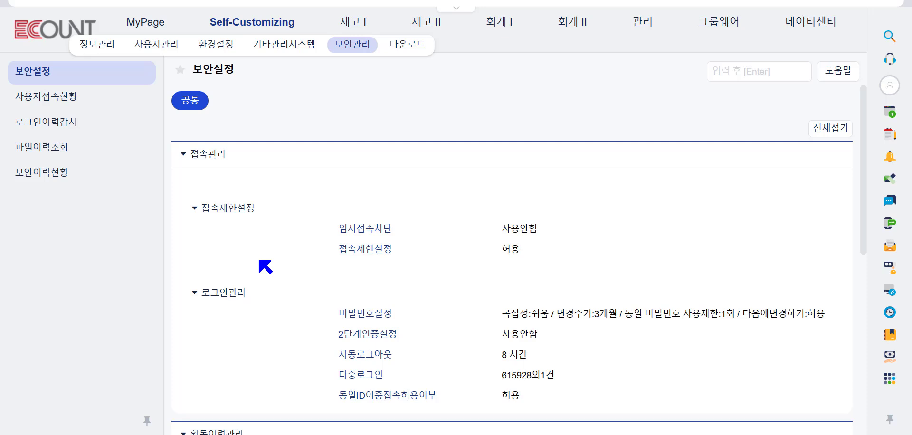
Set the temporary access block (임시접속차단) to 사용 and save it
{"action": "left_click", "coordinate": [267, 208]}
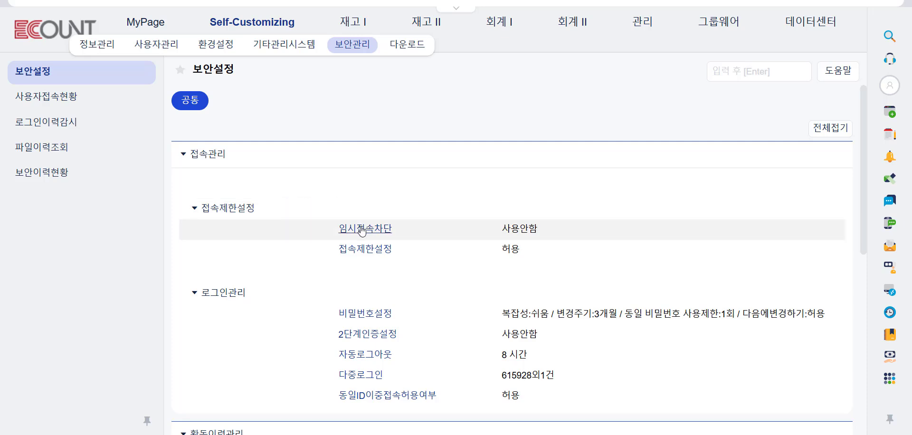
{"action": "left_click", "coordinate": [361, 229]}
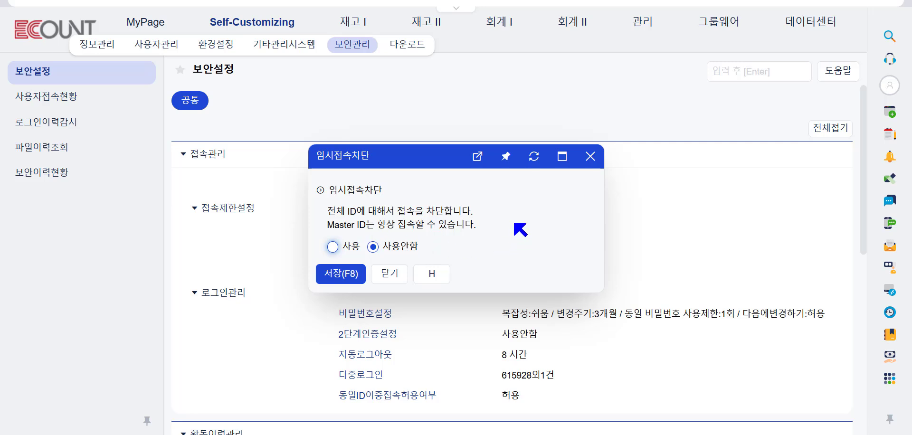
{"action": "left_click", "coordinate": [514, 225]}
{"action": "left_click", "coordinate": [333, 247]}
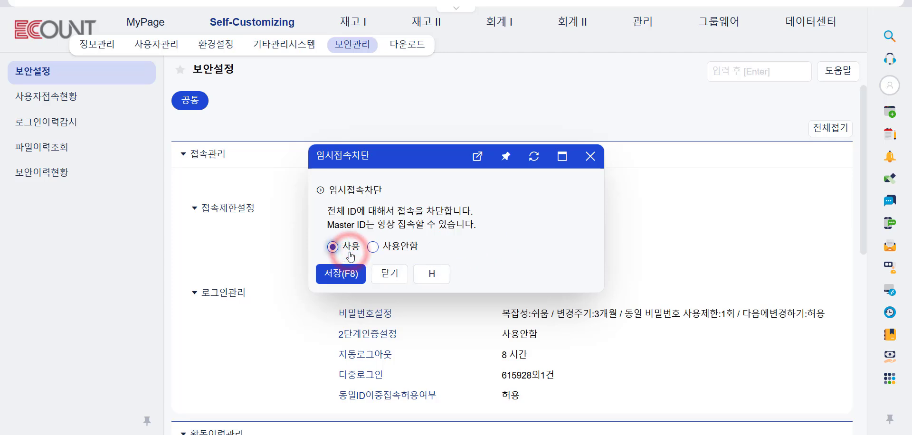
{"action": "left_click", "coordinate": [348, 277]}
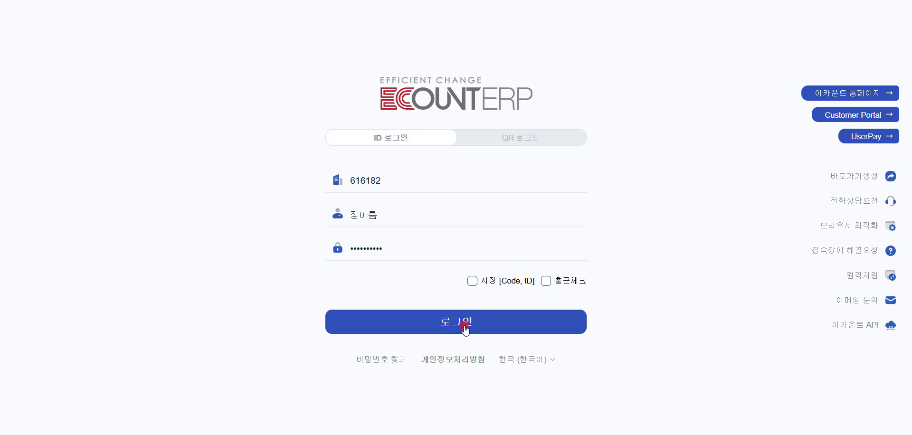
Test the temporary access block by logging in with a regular user's ID
{"action": "left_click", "coordinate": [464, 324]}
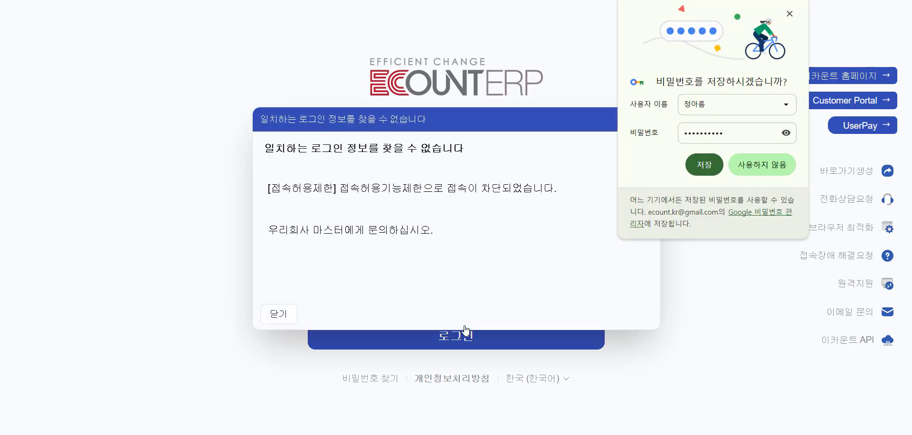
{"action": "left_click", "coordinate": [485, 158]}
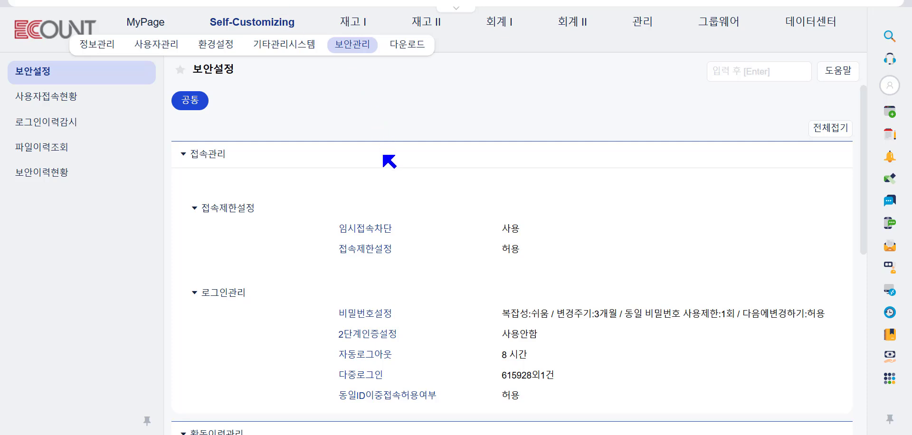
Set the temporary access block (임시접속차단) back to 사용안함 and save it
{"action": "left_click", "coordinate": [380, 195]}
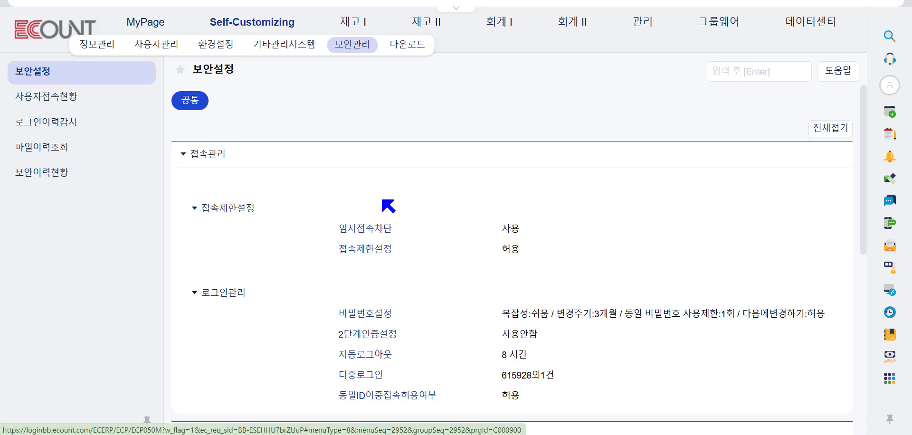
{"action": "left_click", "coordinate": [376, 228]}
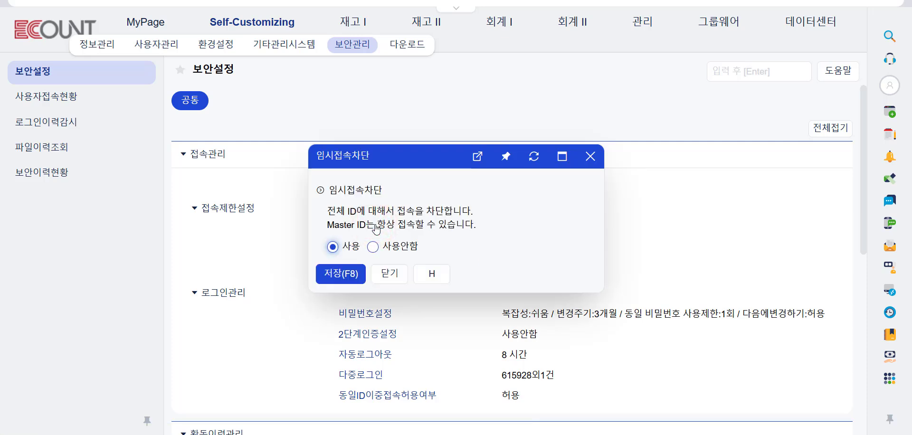
{"action": "left_click", "coordinate": [386, 250]}
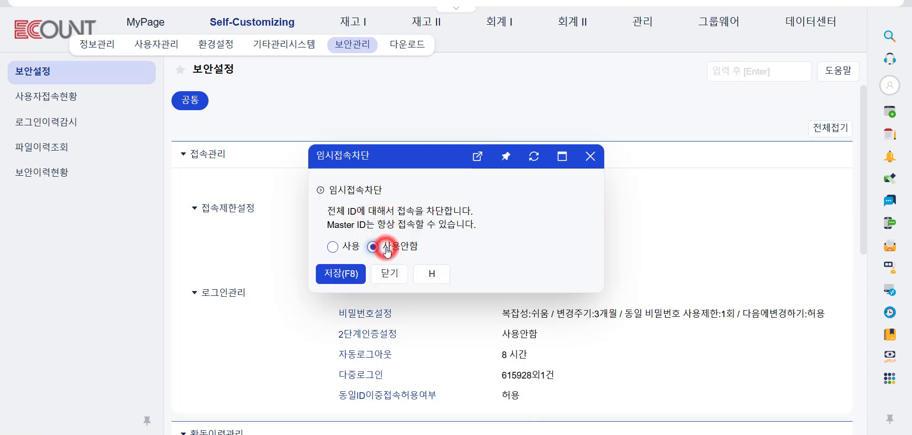
{"action": "left_click", "coordinate": [349, 275]}
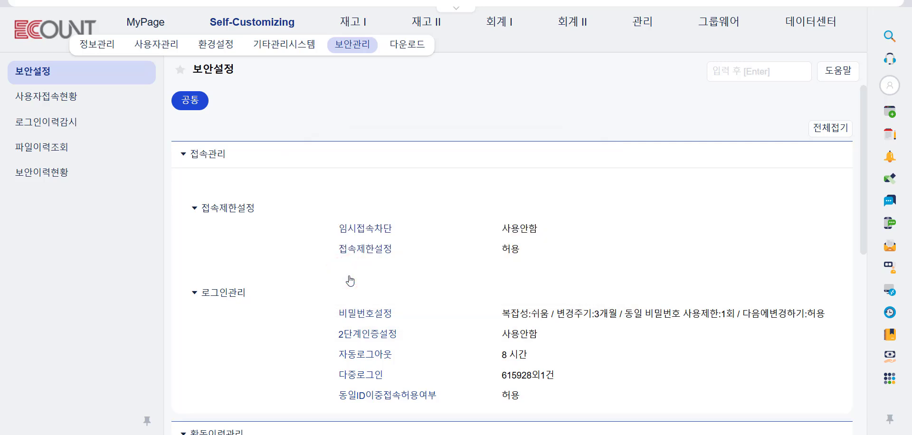
Open the access restriction settings (접속제한설정) and open the default value (기본값) for editing
{"action": "left_click", "coordinate": [382, 248]}
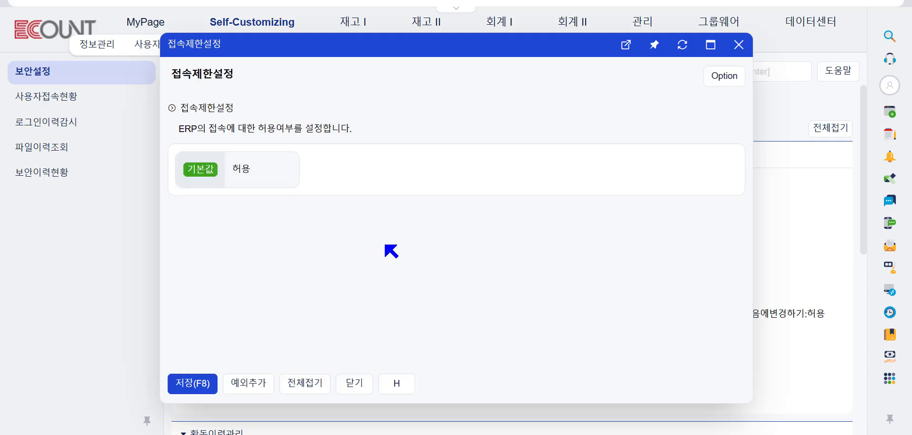
{"action": "left_click", "coordinate": [370, 128]}
{"action": "left_click", "coordinate": [321, 169]}
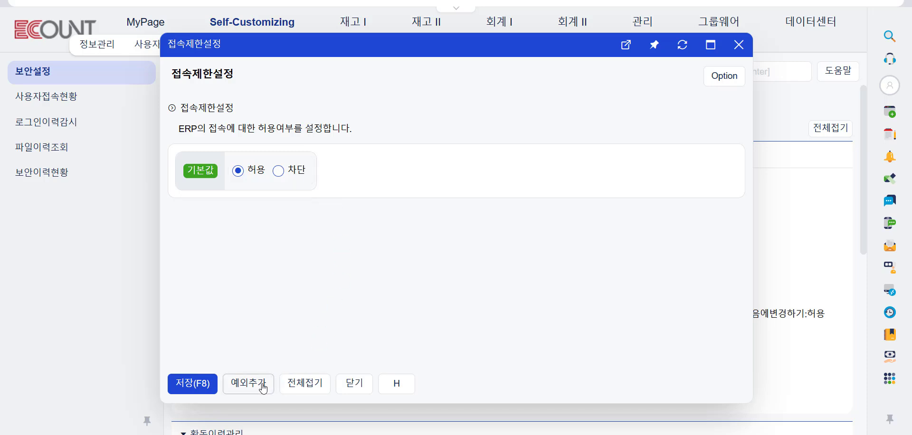
Add an exception rule and look through the user, access environment and access method items available for its condition
{"action": "left_click", "coordinate": [262, 385]}
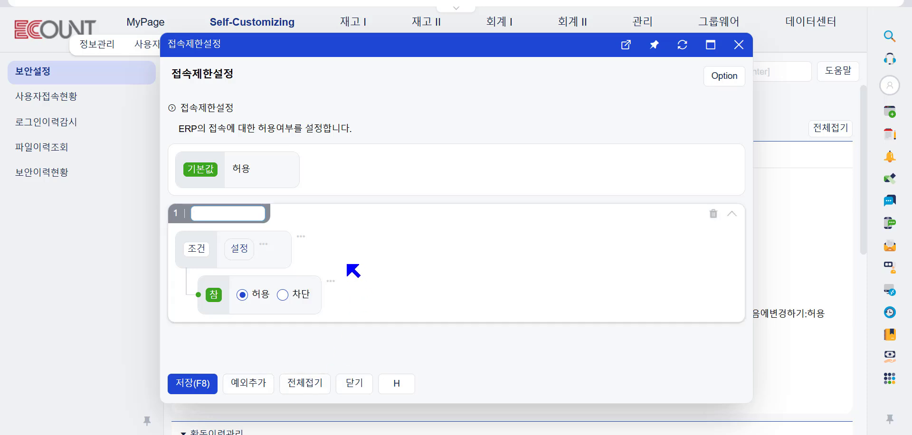
{"action": "left_click", "coordinate": [323, 253]}
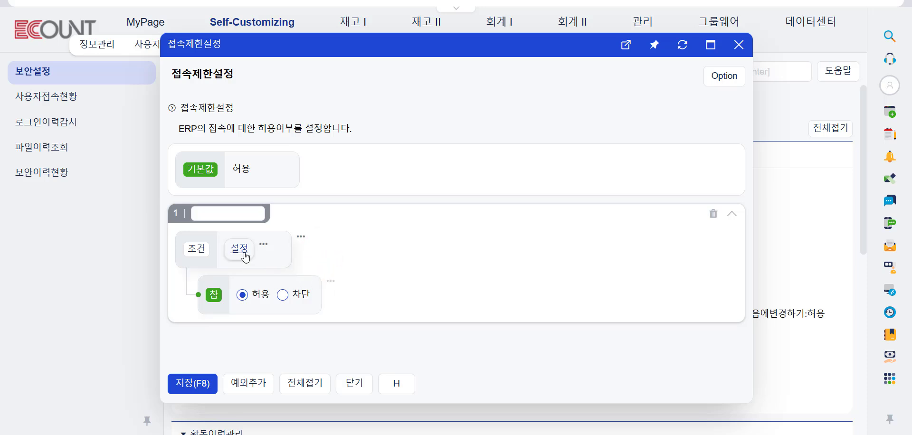
{"action": "left_click", "coordinate": [244, 254]}
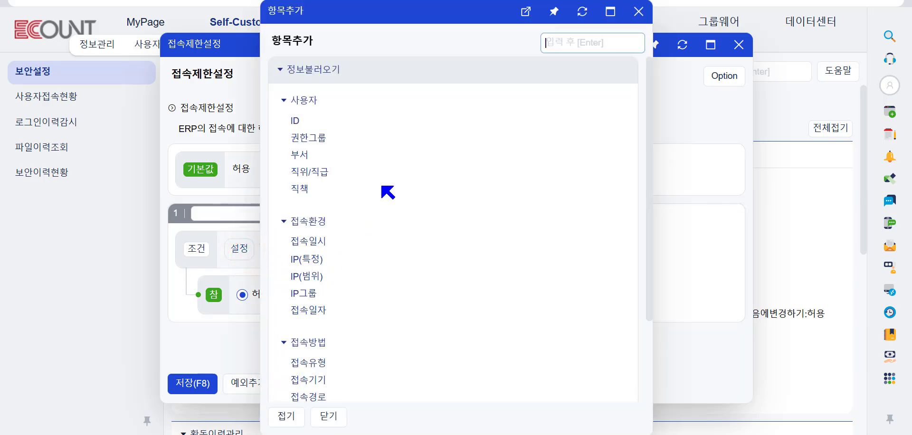
{"action": "left_click", "coordinate": [360, 143]}
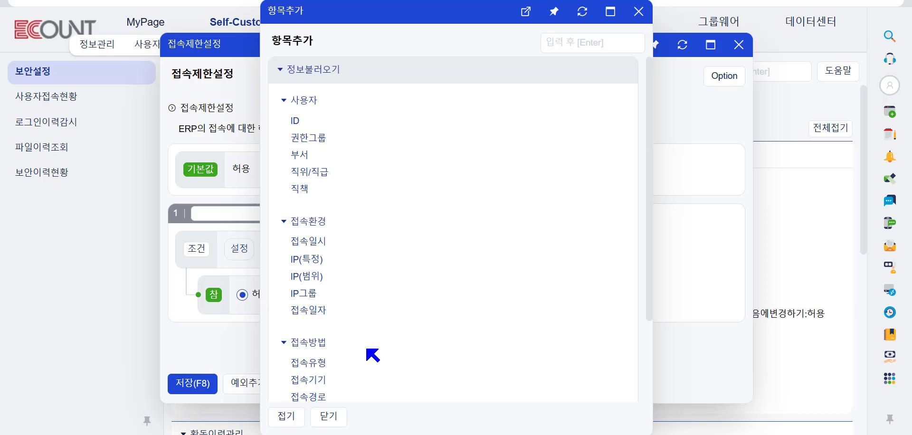
{"action": "left_click", "coordinate": [352, 227]}
{"action": "scroll", "coordinate": [399, 278], "scroll_direction": "down", "scroll_amount": 3}
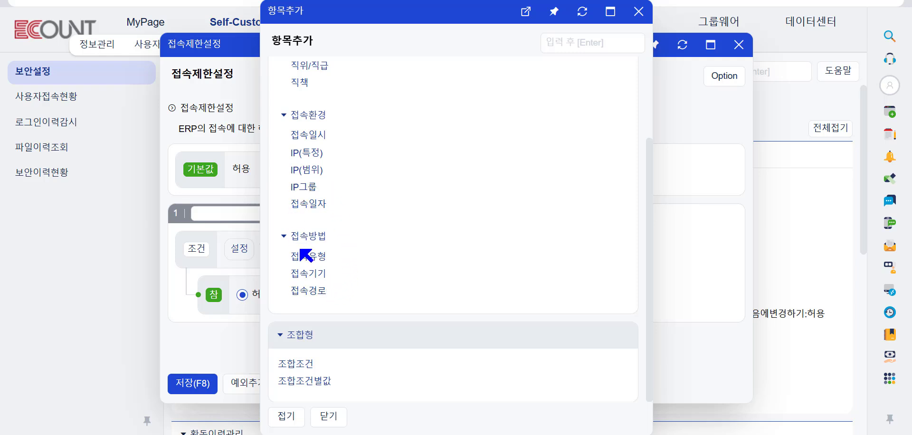
Set the exception's condition to match (일치) access type (접속유형) App and apply it
{"action": "left_click", "coordinate": [303, 257]}
{"action": "left_click", "coordinate": [509, 196]}
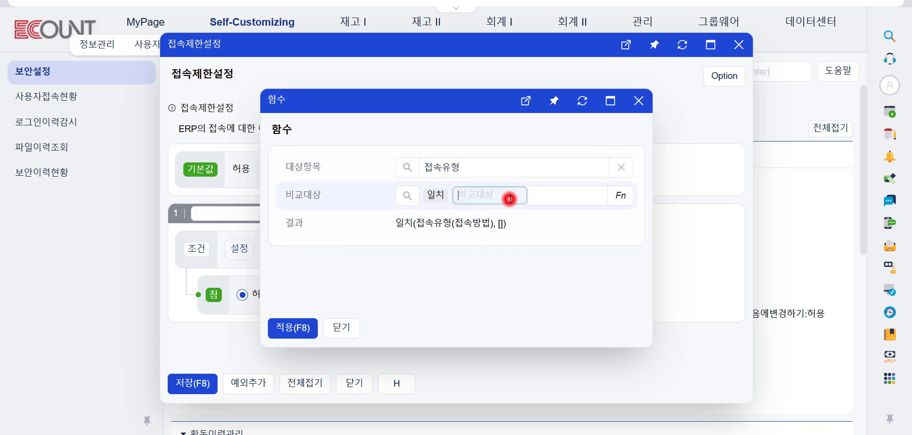
{"action": "left_click", "coordinate": [619, 196]}
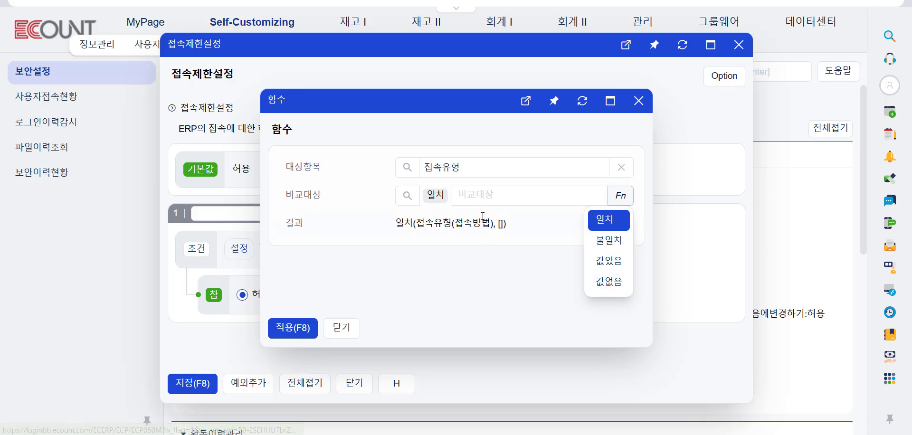
{"action": "left_click", "coordinate": [481, 200]}
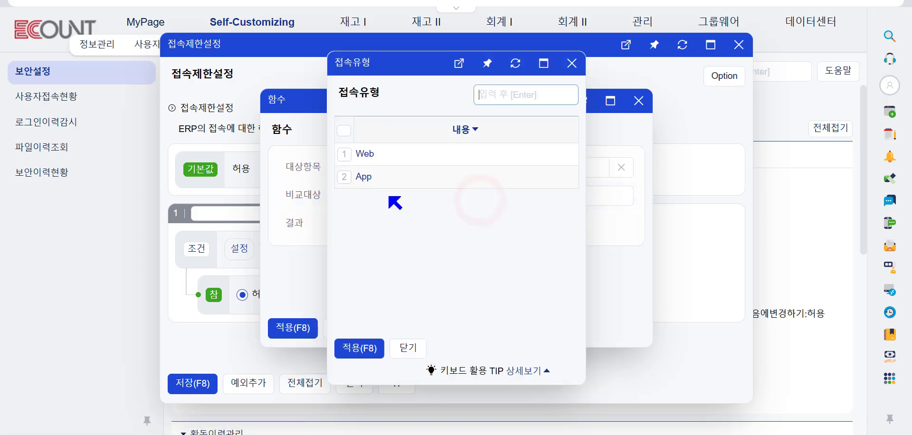
{"action": "left_click", "coordinate": [367, 159]}
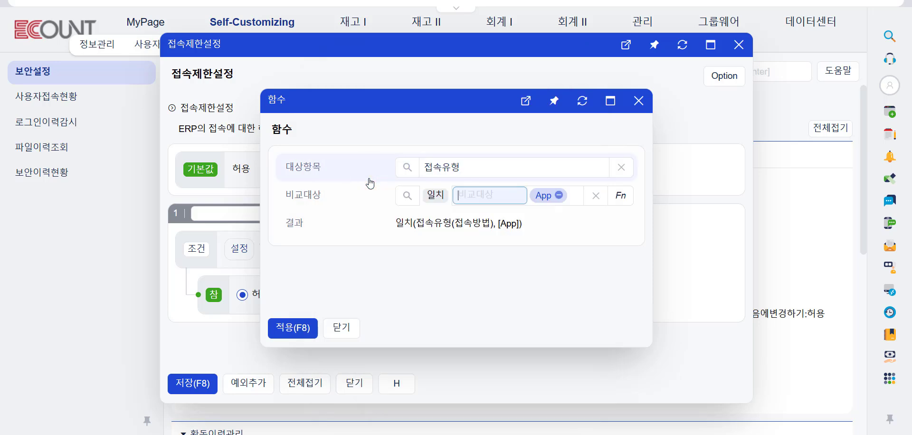
{"action": "left_click", "coordinate": [292, 328]}
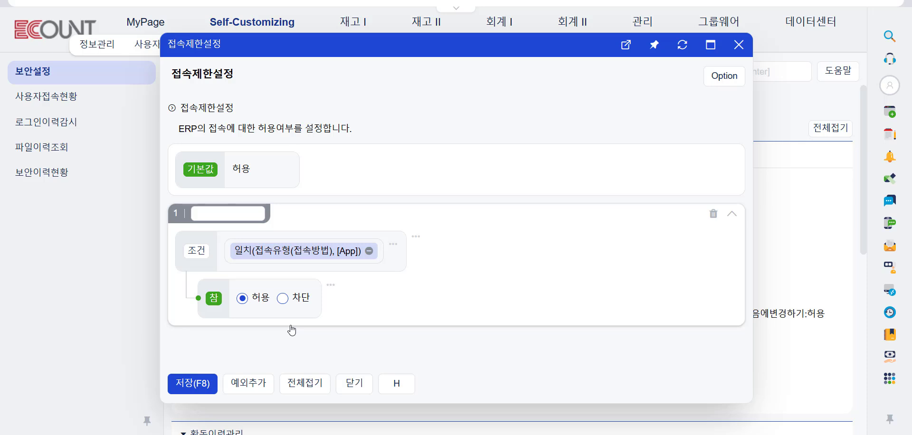
Add a second condition to the exception rule and join the two conditions with OR
{"action": "left_click", "coordinate": [393, 252]}
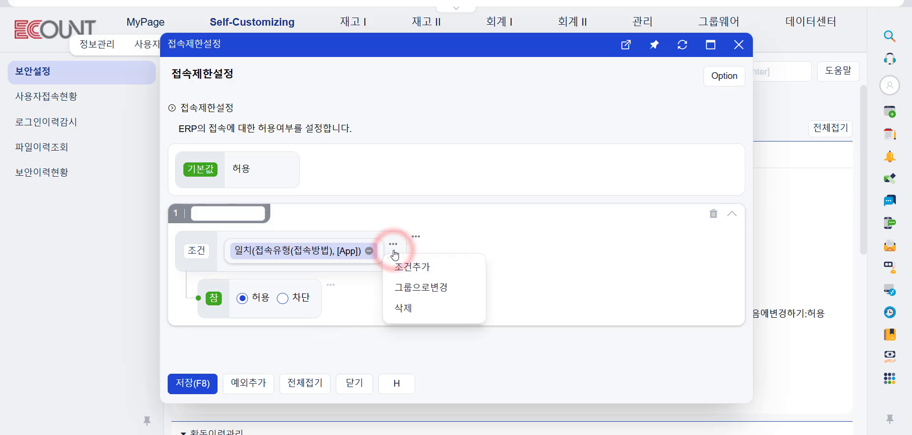
{"action": "left_click", "coordinate": [411, 266]}
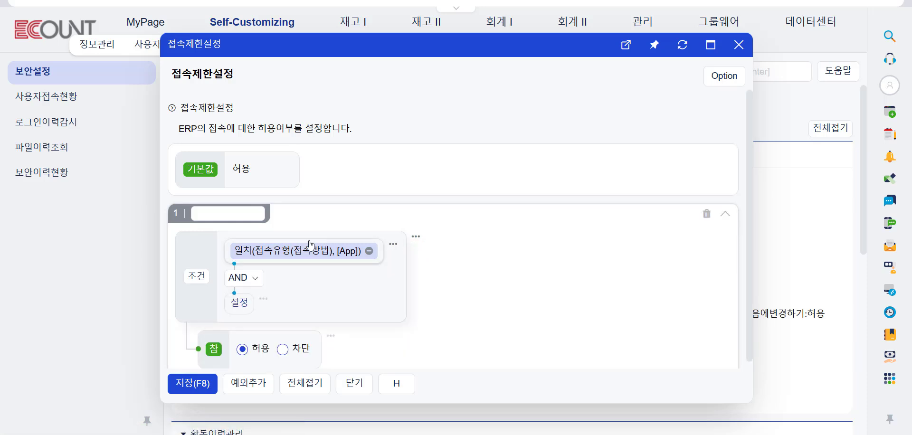
{"action": "left_click", "coordinate": [248, 280]}
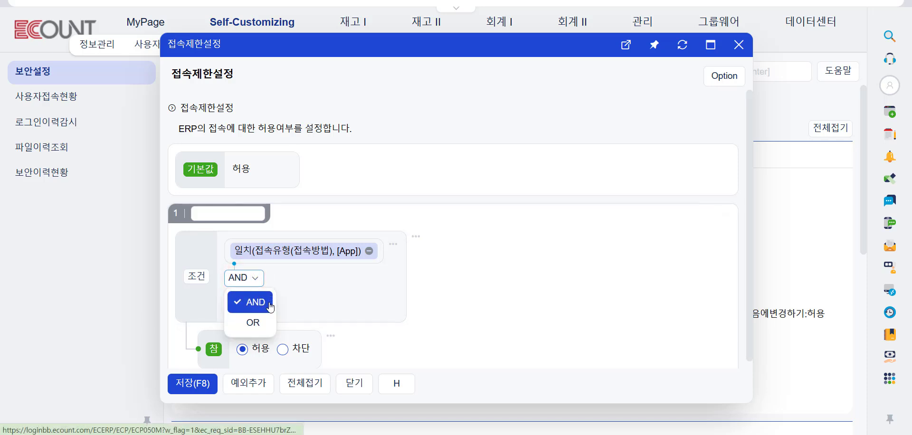
{"action": "left_click", "coordinate": [253, 322]}
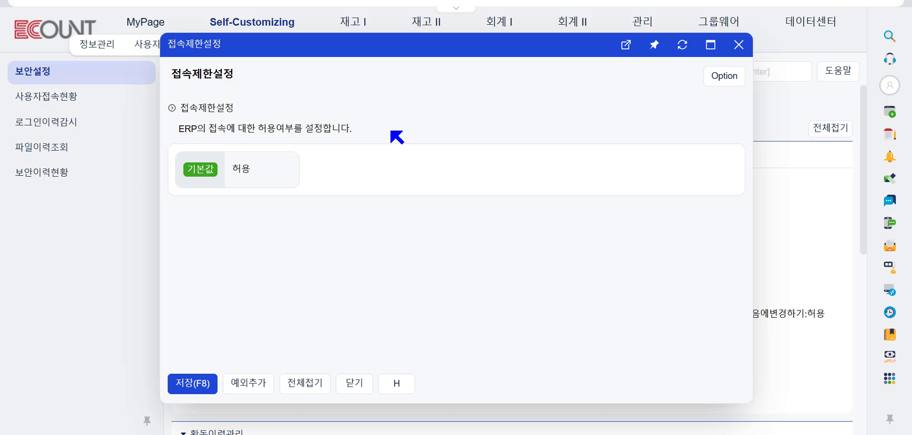
Set the default access value (기본값) to 차단 and add an exception rule
{"action": "left_click", "coordinate": [249, 172]}
{"action": "left_click", "coordinate": [293, 179]}
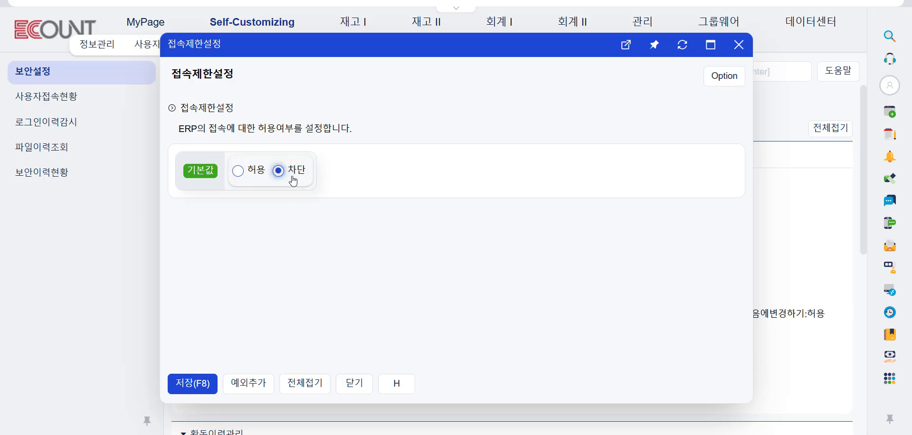
{"action": "left_click", "coordinate": [236, 382]}
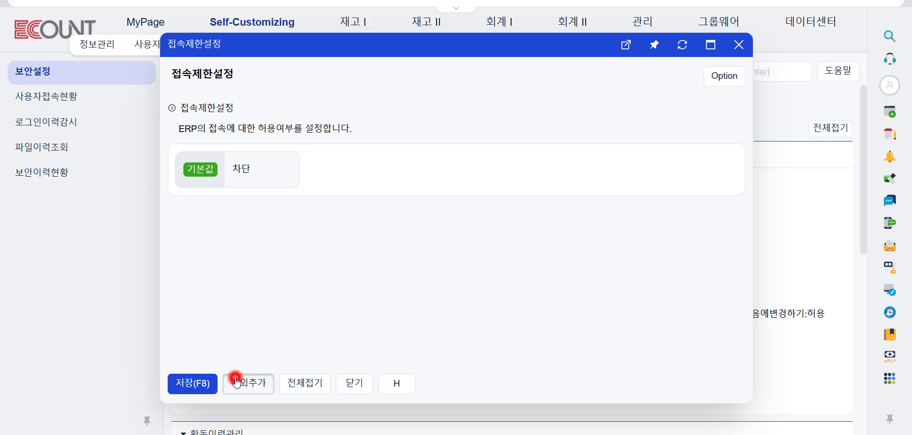
{"action": "left_click", "coordinate": [339, 232]}
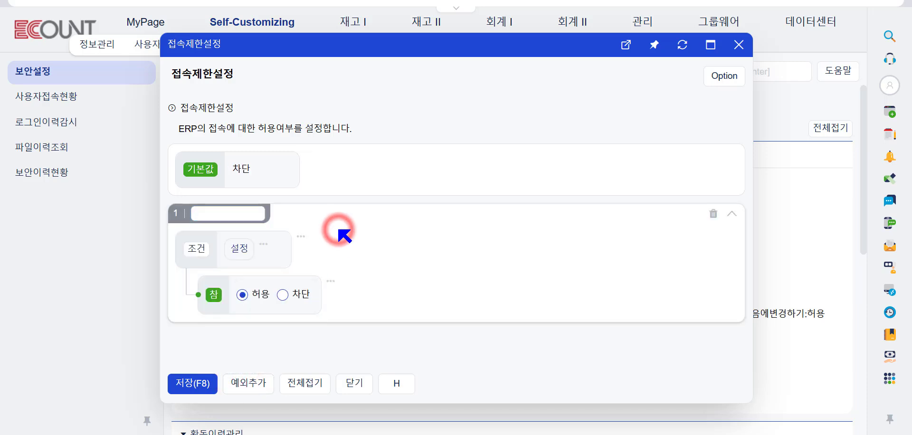
{"action": "left_click", "coordinate": [278, 171]}
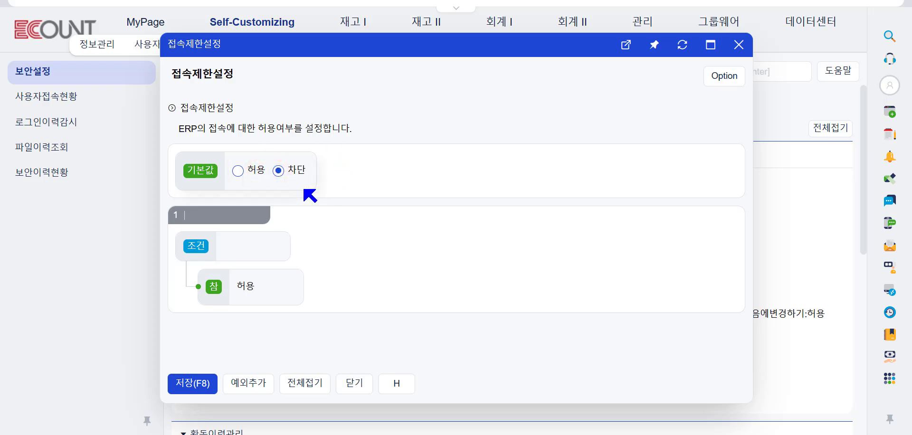
Add a second condition, joined by AND, to the exception rule that allows access
{"action": "left_click", "coordinate": [247, 249]}
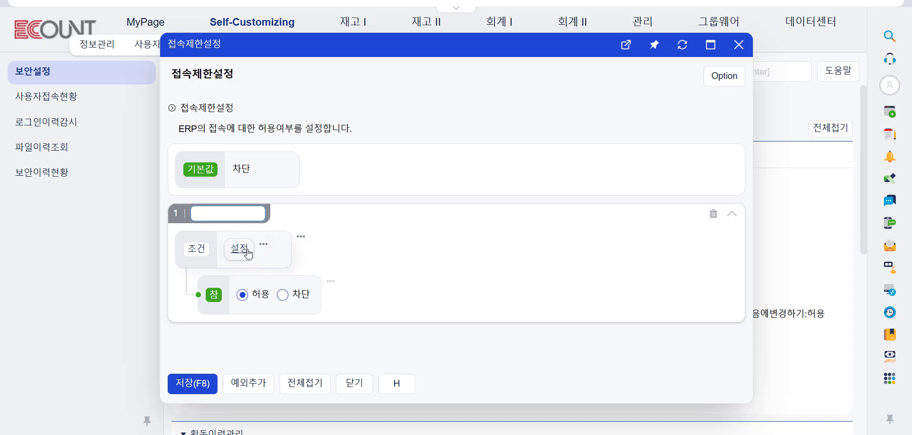
{"action": "left_click", "coordinate": [264, 244]}
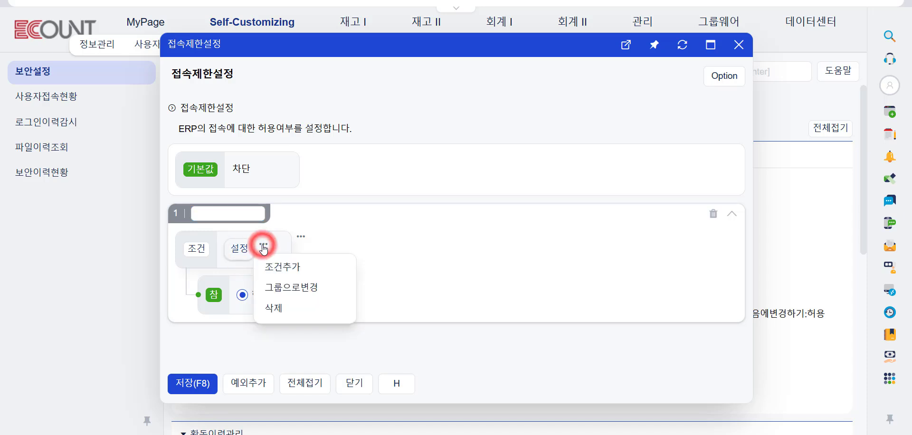
{"action": "left_click", "coordinate": [277, 266]}
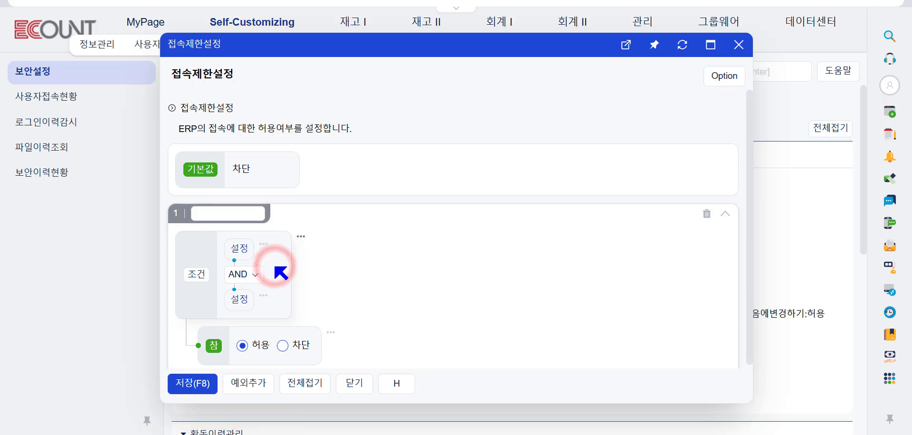
Set the rule's first condition to match (일치) IP(특정) against the company's IP address and apply it
{"action": "left_click", "coordinate": [243, 254]}
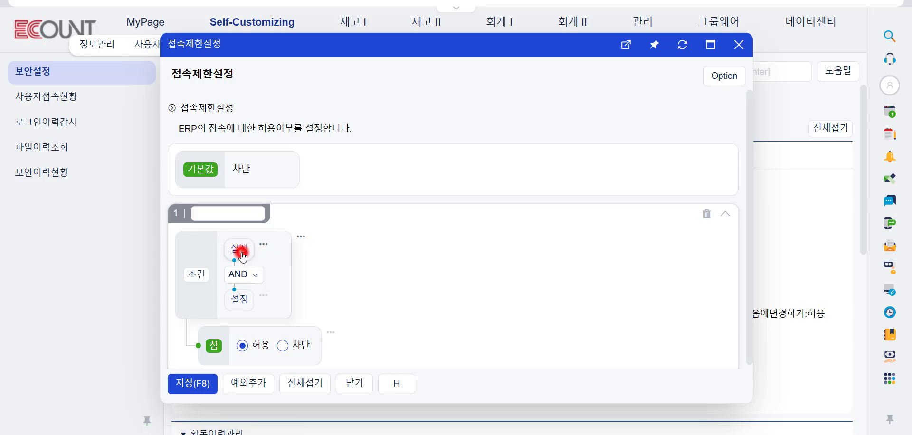
{"action": "left_click", "coordinate": [300, 260]}
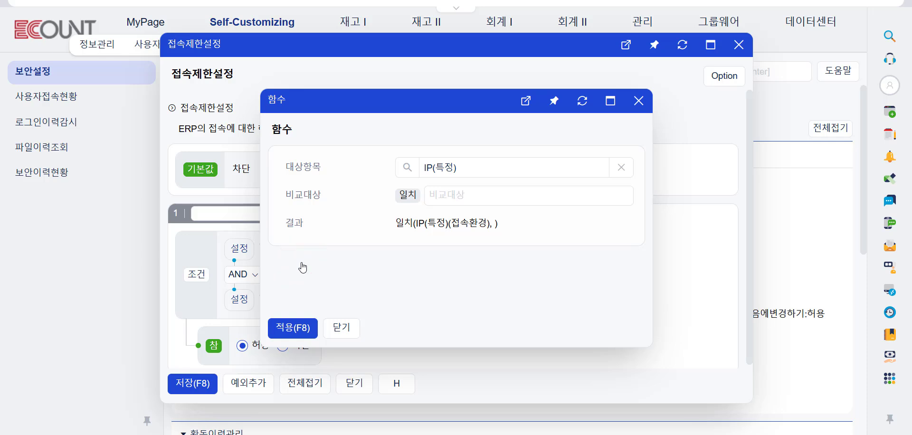
{"action": "left_click", "coordinate": [447, 202]}
{"action": "key", "text": "ctrl+v"}
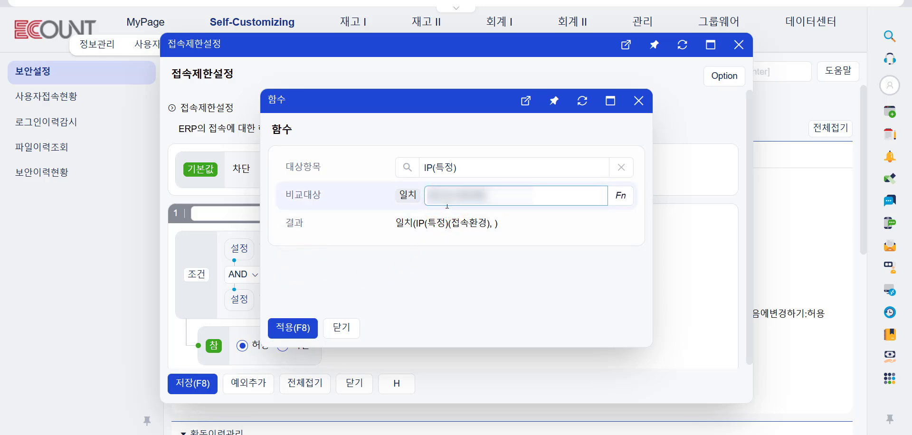
{"action": "left_click", "coordinate": [298, 326]}
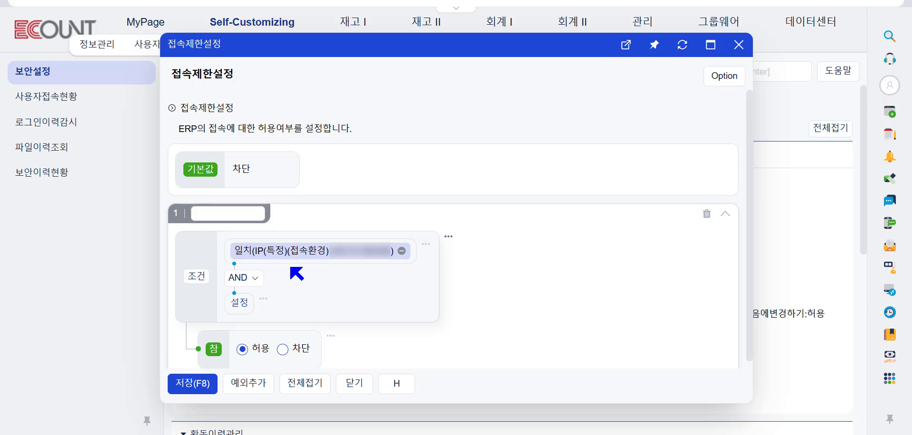
Base the rule's second condition on access date/time (접속일시), compared by day and time (요일/시간)
{"action": "left_click", "coordinate": [241, 303]}
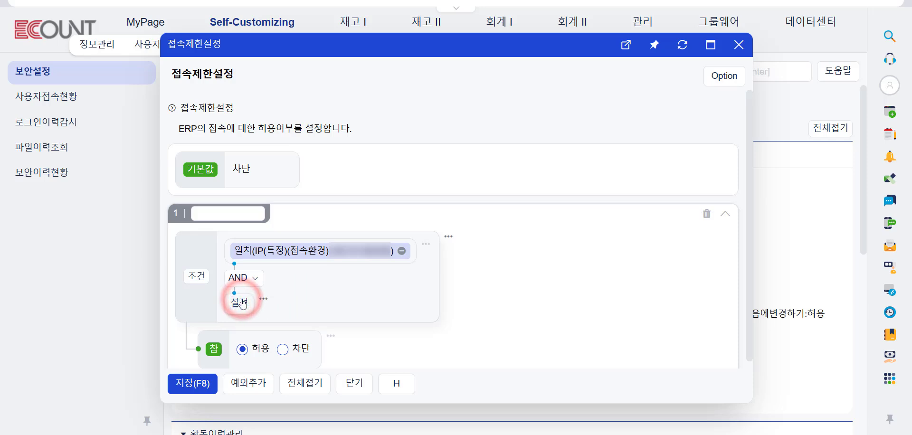
{"action": "left_click", "coordinate": [309, 247]}
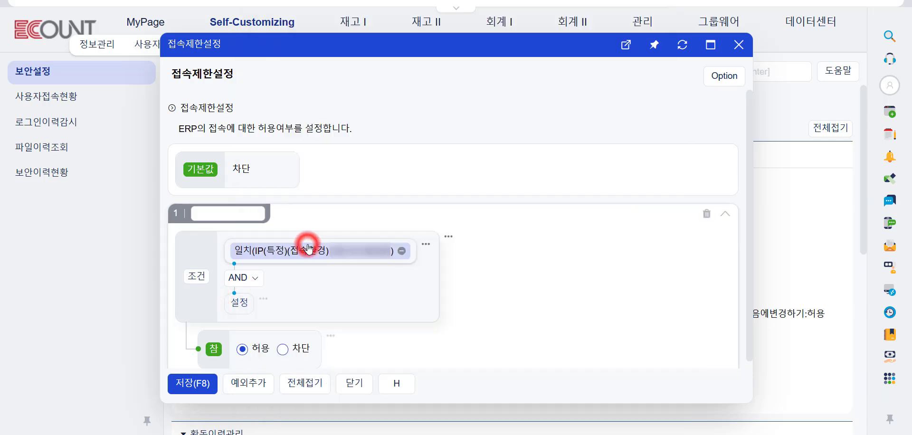
{"action": "left_click", "coordinate": [457, 192]}
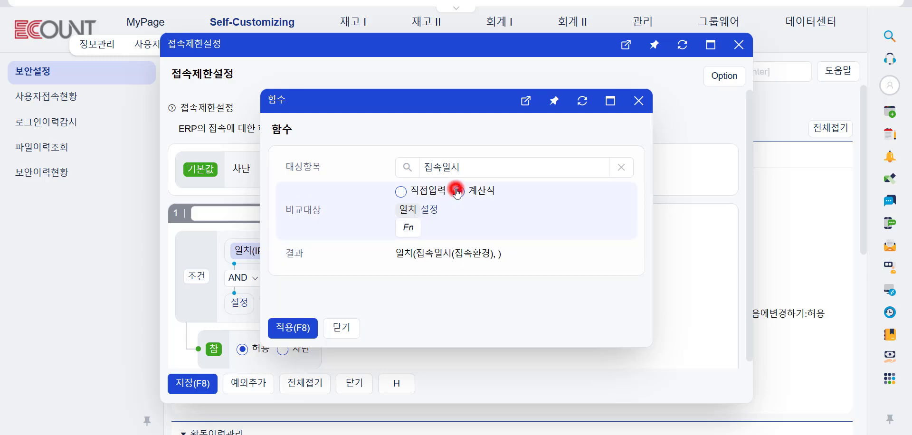
{"action": "left_click", "coordinate": [409, 228]}
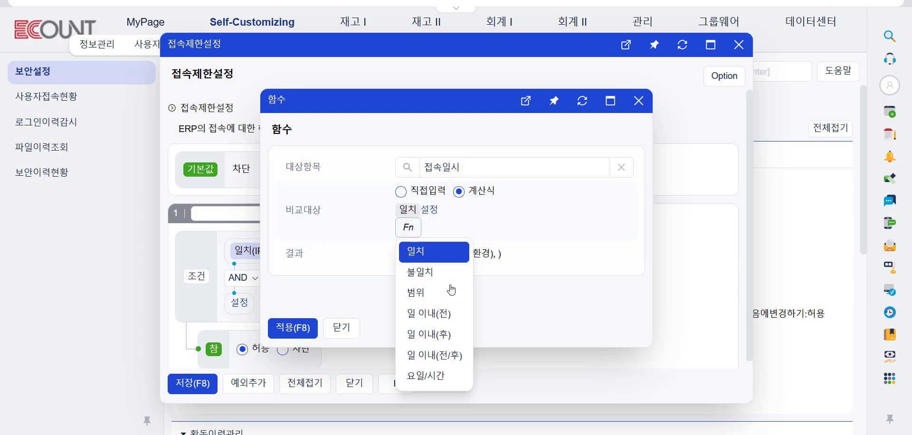
{"action": "left_click", "coordinate": [437, 376]}
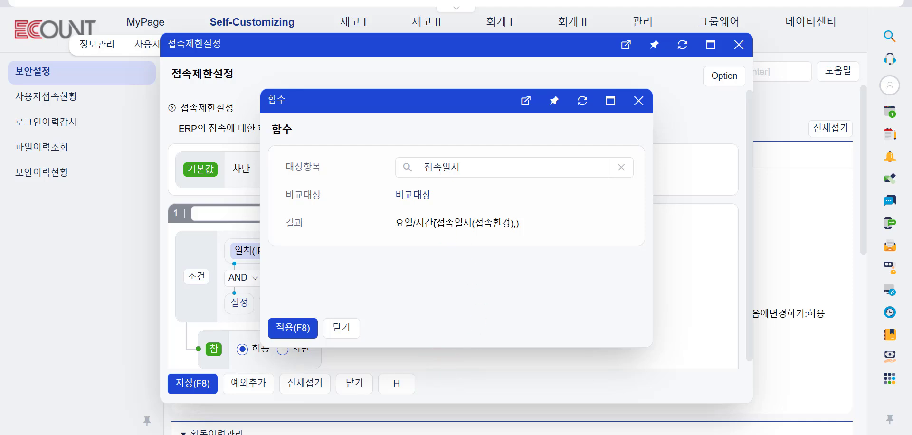
Select all hours from Monday to Friday (월–금) as the comparison times and apply them to the second condition
{"action": "left_click", "coordinate": [414, 195]}
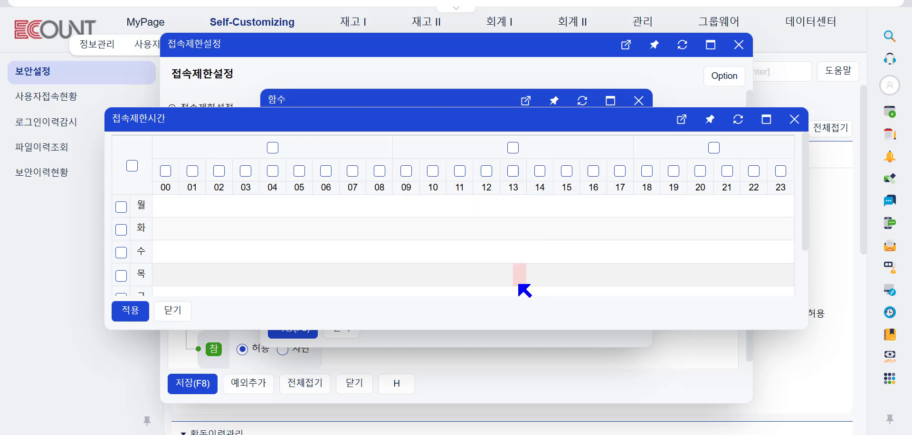
{"action": "scroll", "coordinate": [524, 290], "scroll_direction": "down", "scroll_amount": 2}
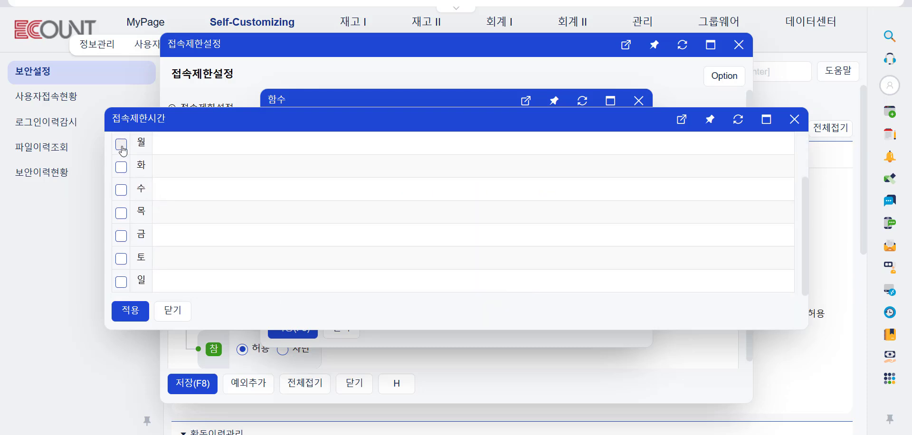
{"action": "left_click", "coordinate": [121, 144]}
{"action": "left_click", "coordinate": [121, 166]}
{"action": "left_click", "coordinate": [121, 189]}
{"action": "left_click", "coordinate": [121, 212]}
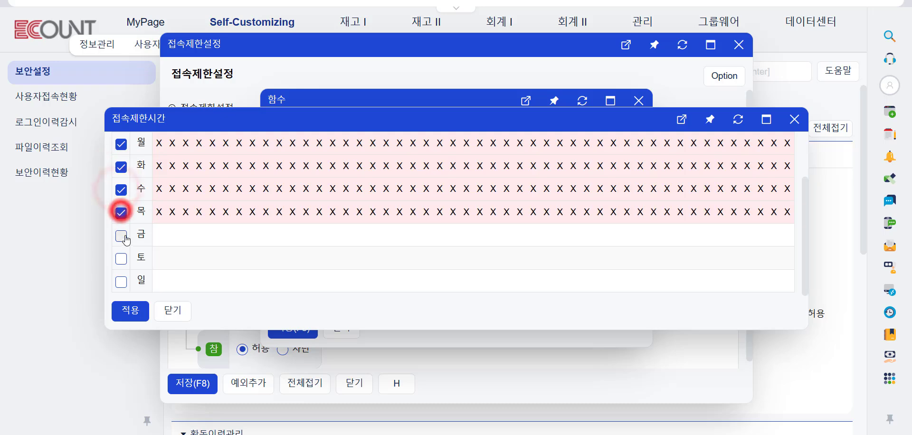
{"action": "left_click", "coordinate": [121, 236]}
{"action": "scroll", "coordinate": [348, 251], "scroll_direction": "up", "scroll_amount": 2}
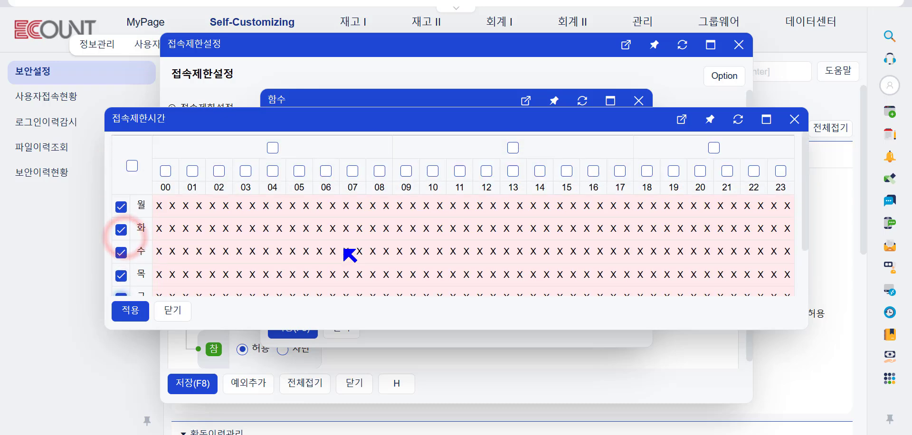
{"action": "left_click", "coordinate": [130, 311]}
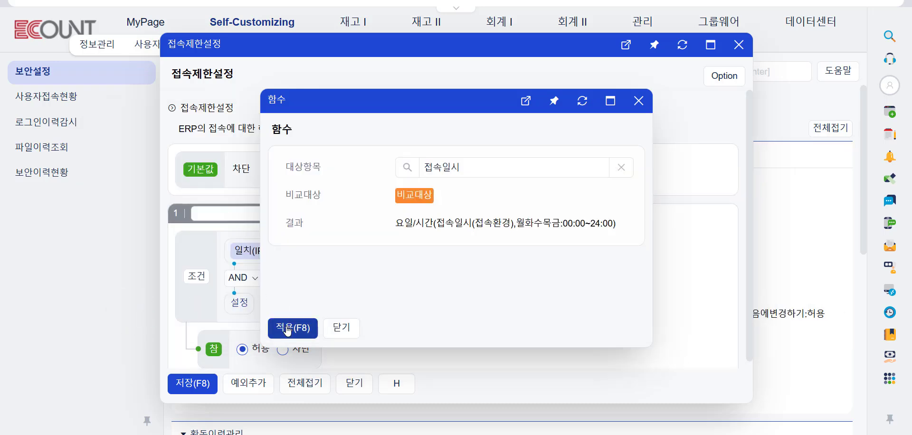
{"action": "left_click", "coordinate": [288, 328]}
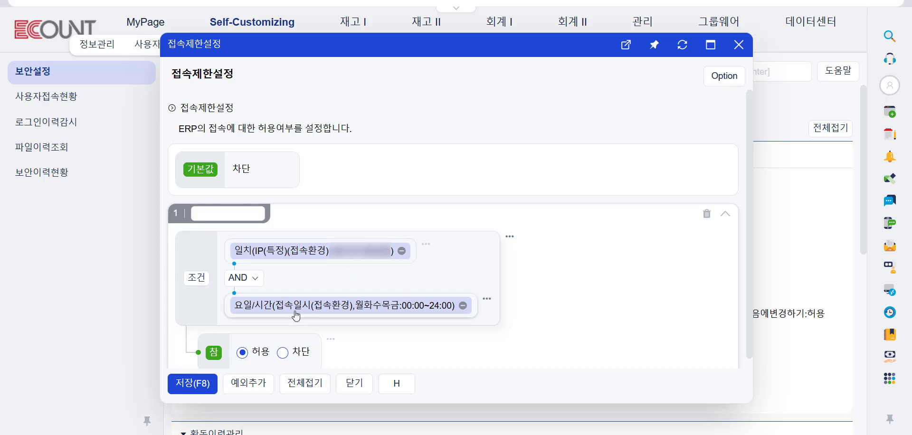
Name the exception rule 회사IP/평일, keep its true result at 허용, and save the access restrictions
{"action": "left_click", "coordinate": [273, 276]}
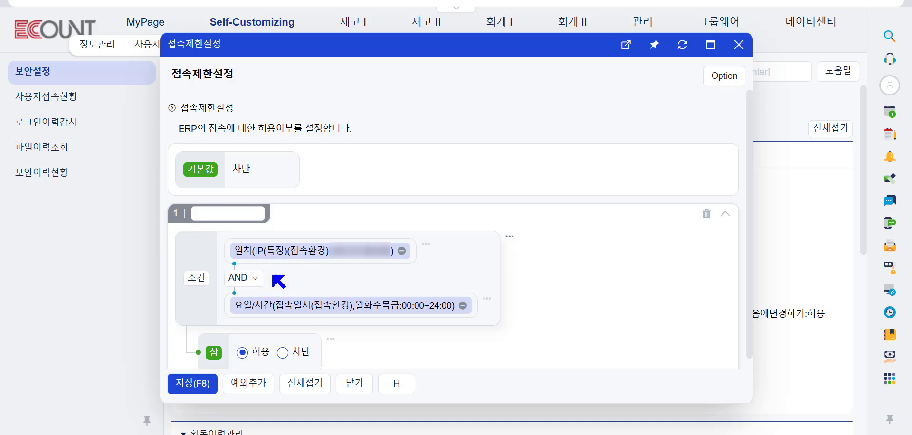
{"action": "left_click", "coordinate": [266, 354]}
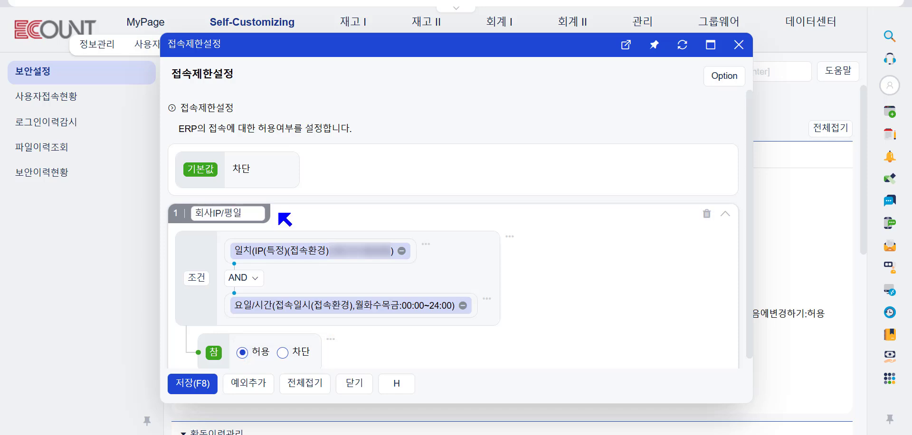
{"action": "left_click", "coordinate": [188, 383]}
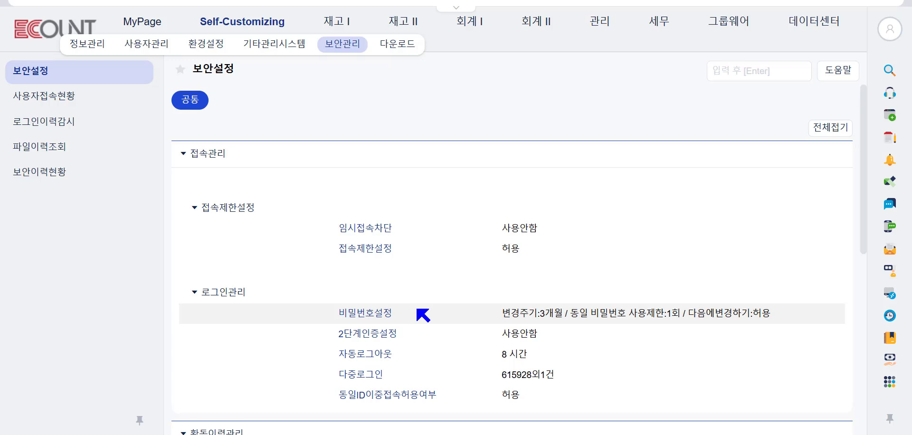
Open the password settings (비밀번호설정) and check the available change cycles (변경주기)
{"action": "left_click", "coordinate": [369, 314]}
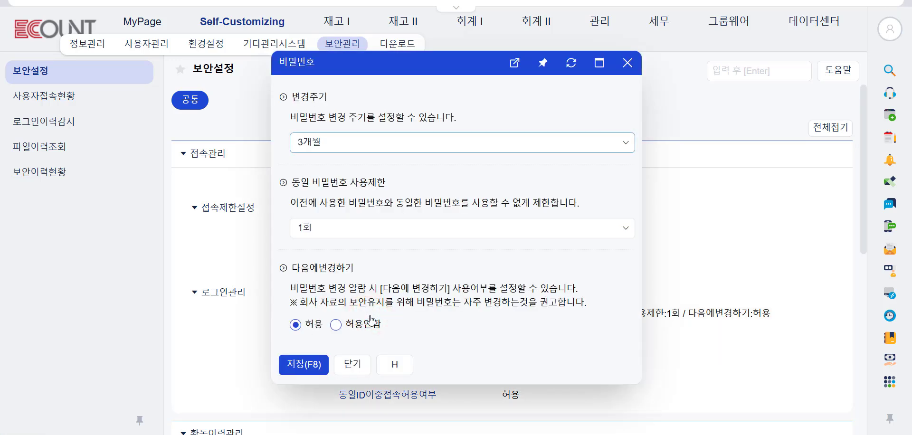
{"action": "left_click", "coordinate": [479, 145]}
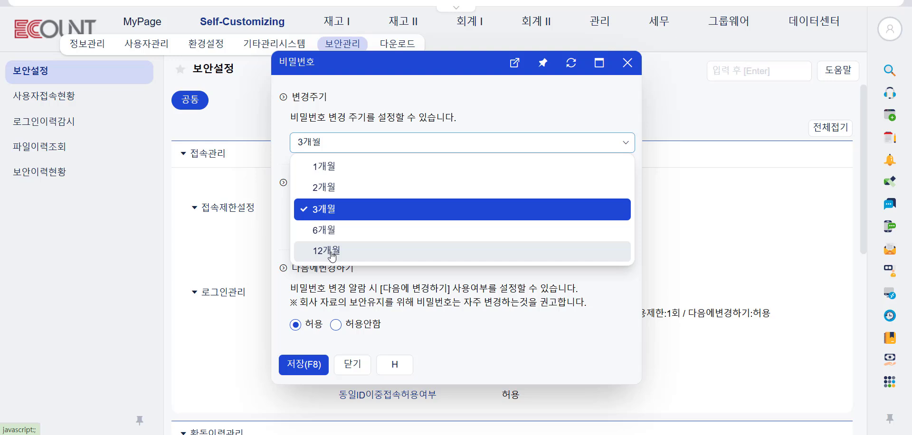
{"action": "left_click", "coordinate": [538, 117]}
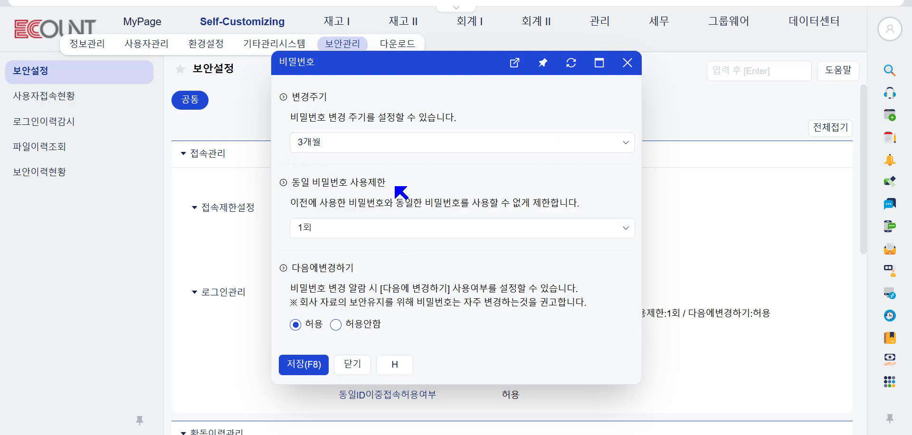
Set the same-password restriction (동일 비밀번호 사용제한) to 5회 and change-next-time (다음에변경하기) to 허용안함
{"action": "left_click", "coordinate": [404, 228]}
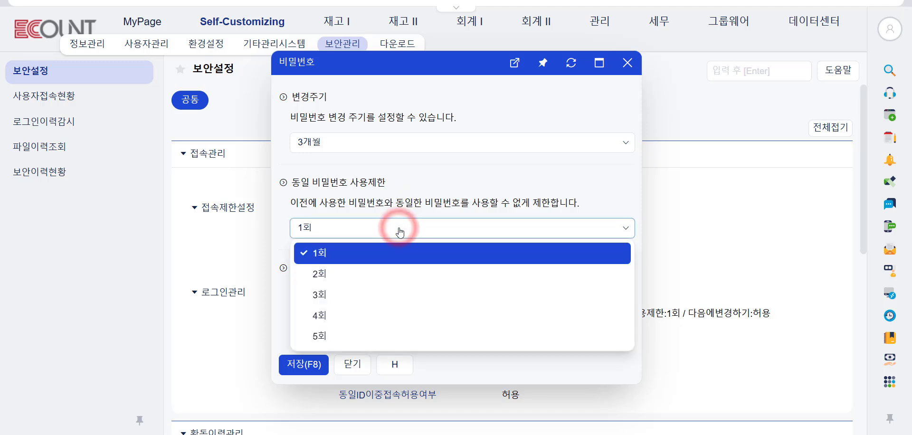
{"action": "left_click", "coordinate": [389, 336]}
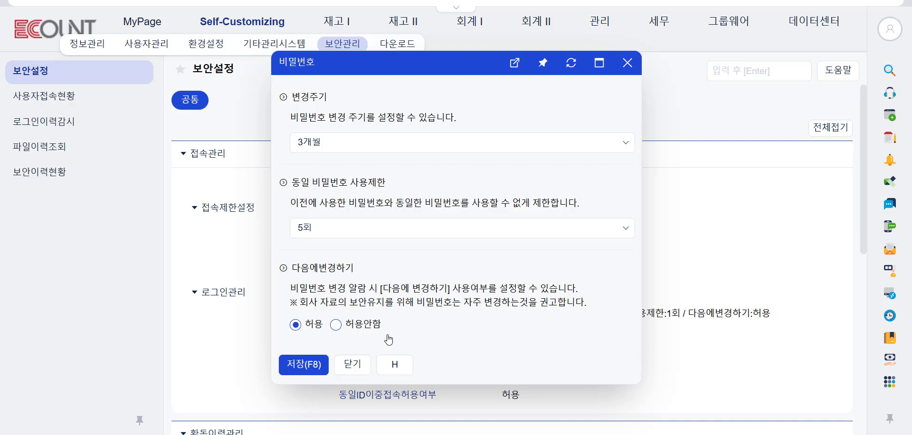
{"action": "left_click", "coordinate": [310, 322]}
{"action": "left_click", "coordinate": [378, 325]}
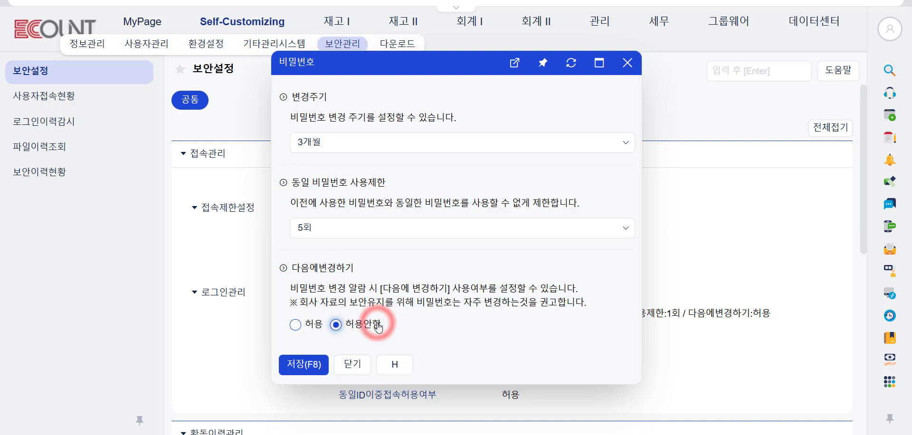
{"action": "left_click", "coordinate": [477, 315]}
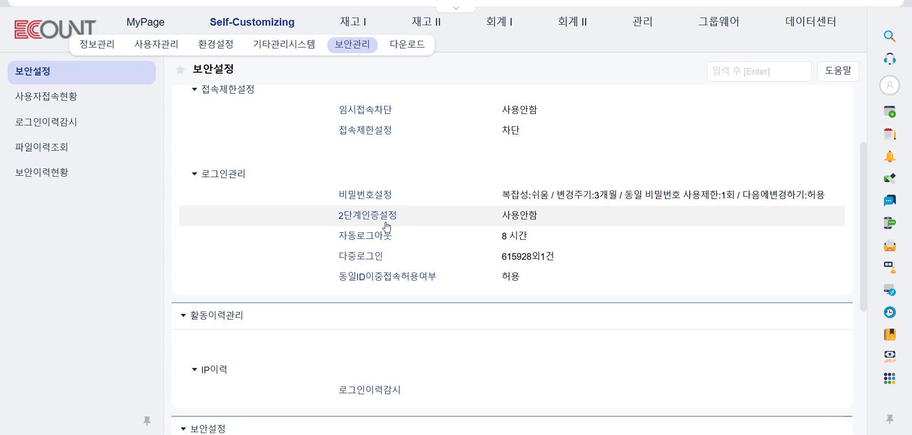
Open the two-step authentication settings (2단계인증설정) and set its use to 사용
{"action": "left_click", "coordinate": [381, 216]}
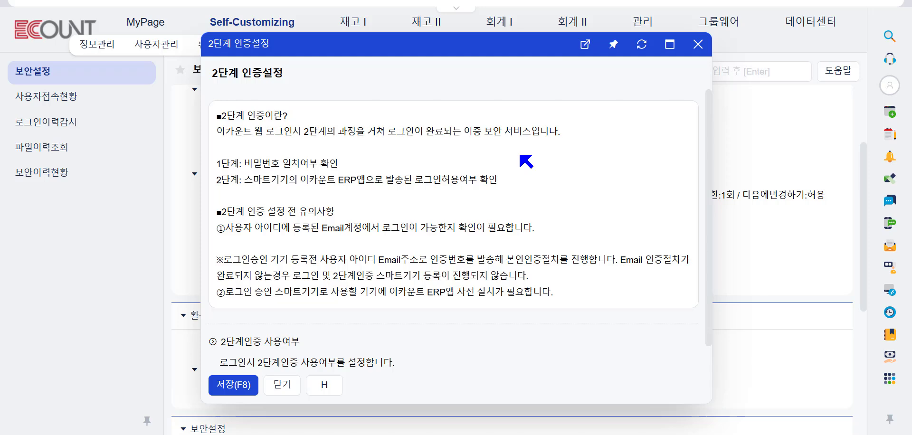
{"action": "scroll", "coordinate": [526, 161], "scroll_direction": "down", "scroll_amount": 1}
{"action": "left_click", "coordinate": [237, 360]}
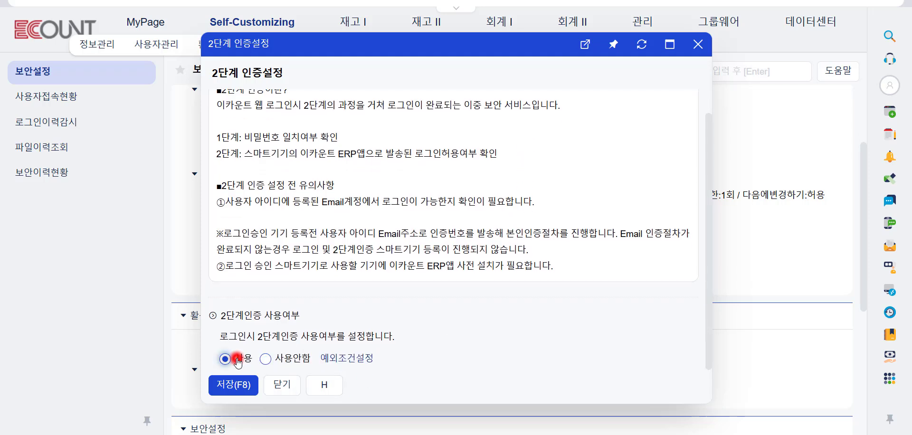
Create a new exception condition for two-step authentication with ID as 조건 1
{"action": "left_click", "coordinate": [339, 360]}
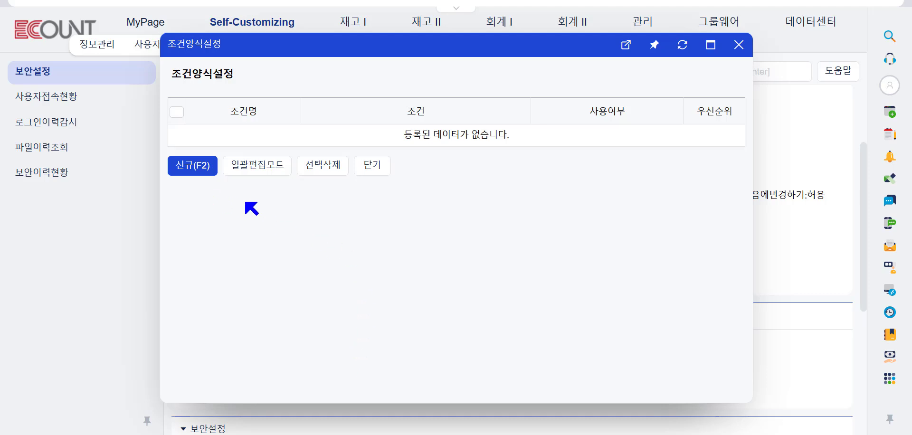
{"action": "left_click", "coordinate": [208, 173]}
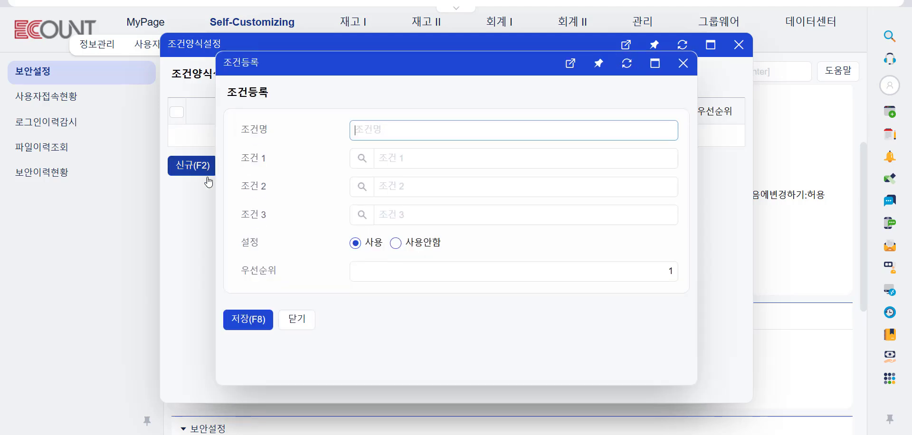
{"action": "left_click", "coordinate": [357, 158]}
{"action": "left_click", "coordinate": [304, 153]}
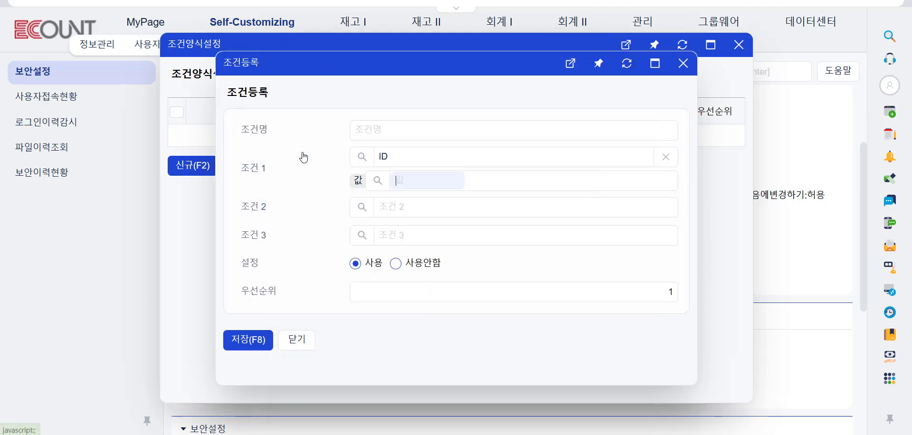
Choose the second 고객지원팀 user as the ID value, set the condition to 사용, and save it
{"action": "left_click", "coordinate": [378, 180]}
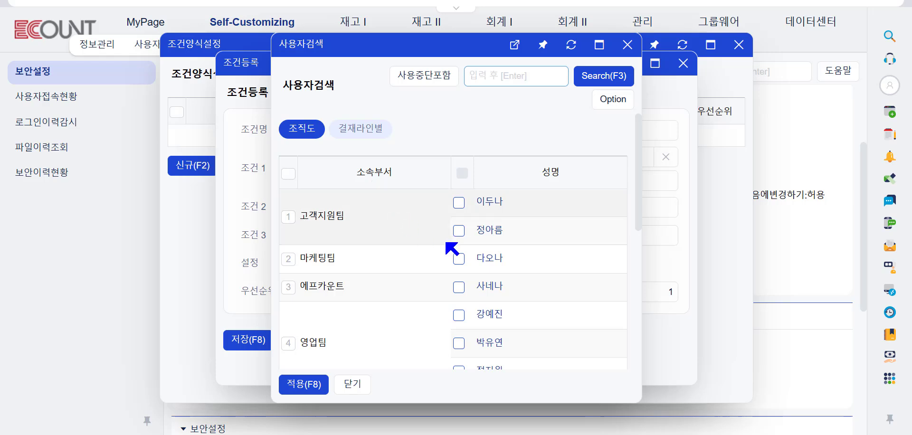
{"action": "left_click", "coordinate": [459, 231]}
{"action": "left_click", "coordinate": [303, 384]}
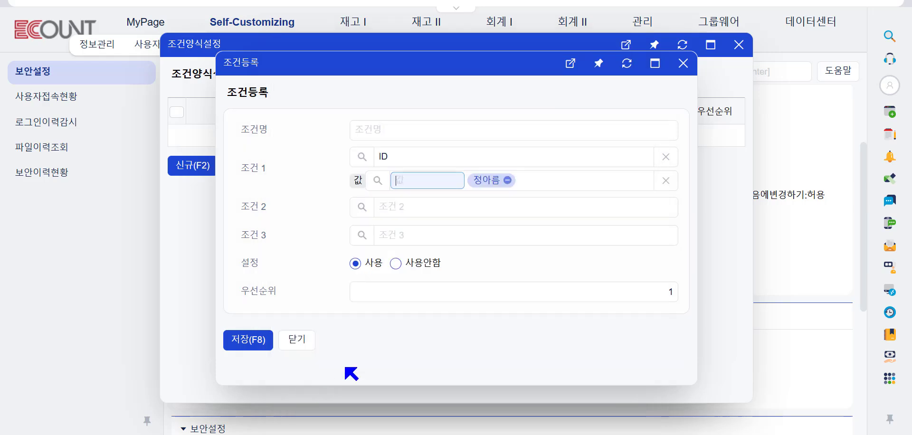
{"action": "left_click", "coordinate": [369, 268]}
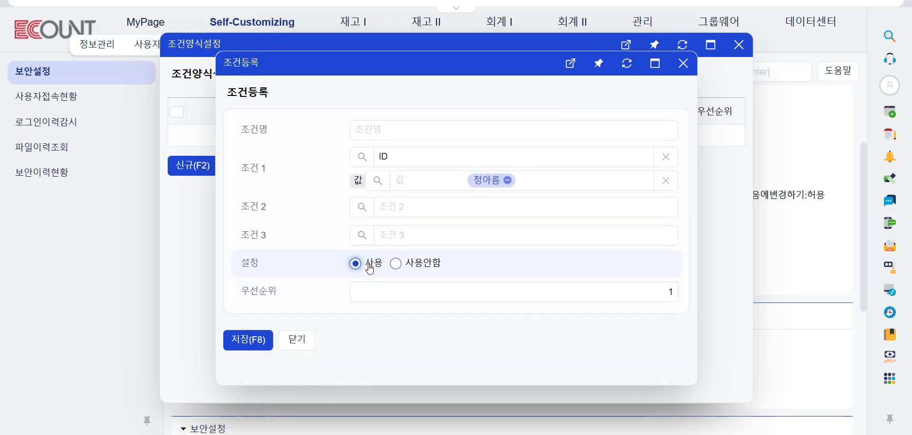
{"action": "left_click", "coordinate": [266, 341]}
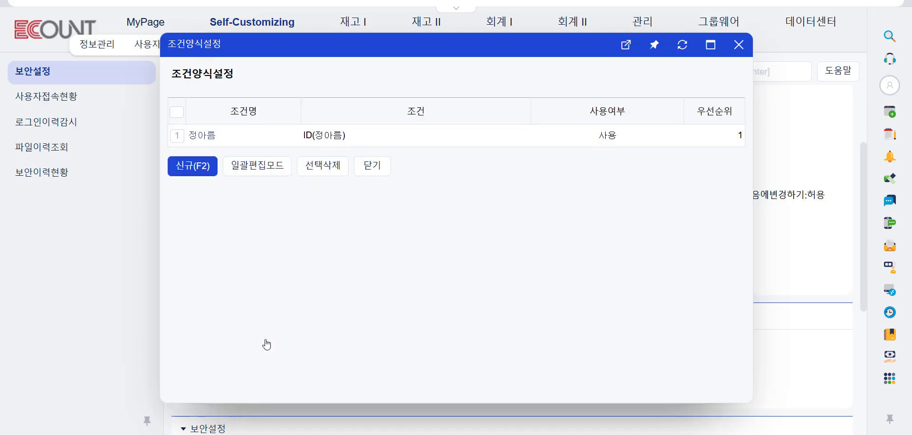
{"action": "left_click", "coordinate": [575, 135]}
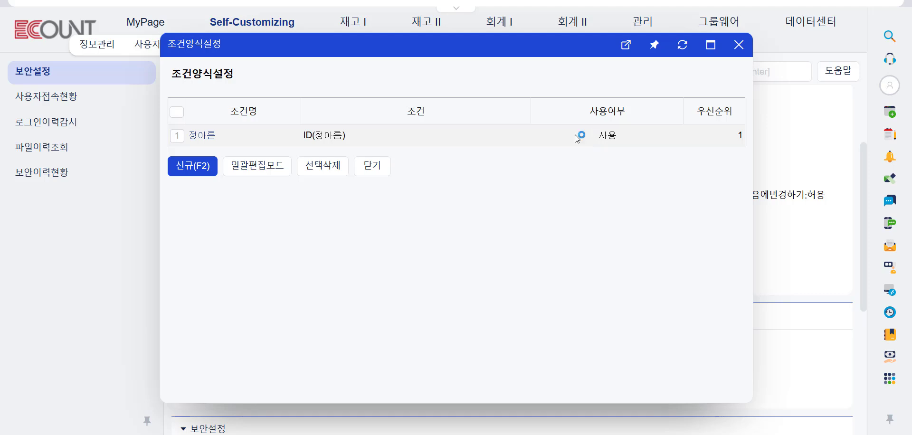
Close the exception condition list and the two-step authentication settings
{"action": "left_click", "coordinate": [370, 168]}
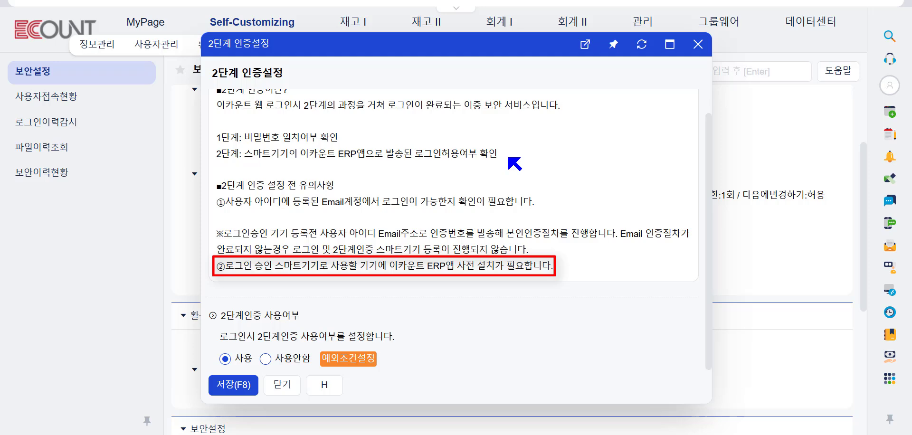
{"action": "key", "text": "Escape"}
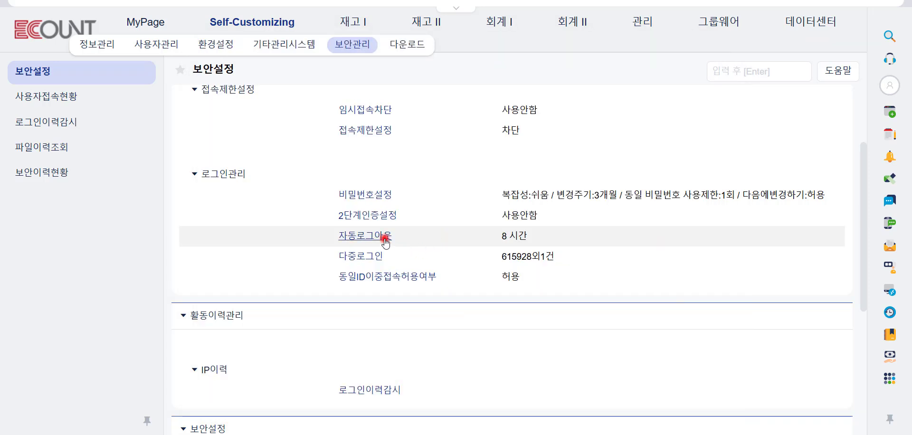
Open the automatic logout setting (자동로그아웃), review its allowed range of hours, and save it at 8 시간
{"action": "left_click", "coordinate": [380, 238]}
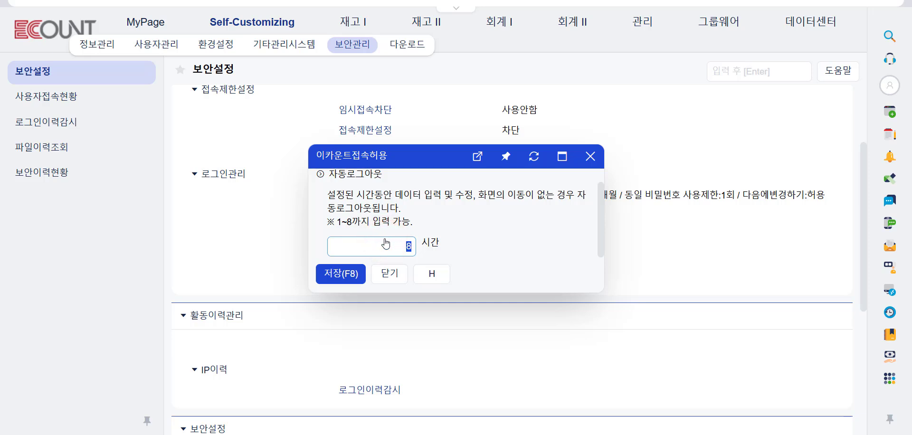
{"action": "left_click", "coordinate": [459, 210]}
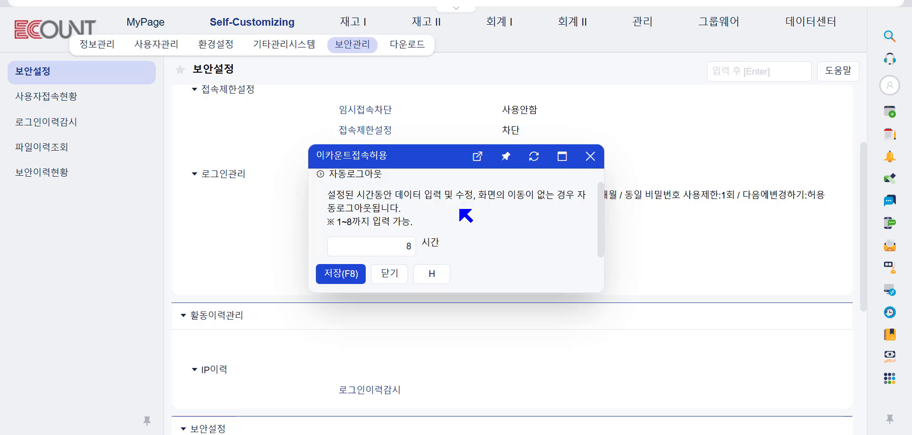
{"action": "left_click", "coordinate": [351, 230]}
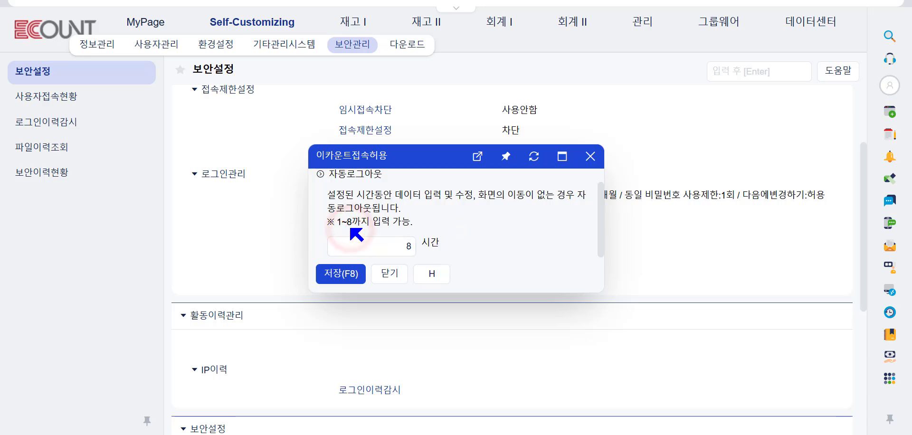
{"action": "key", "text": "F8"}
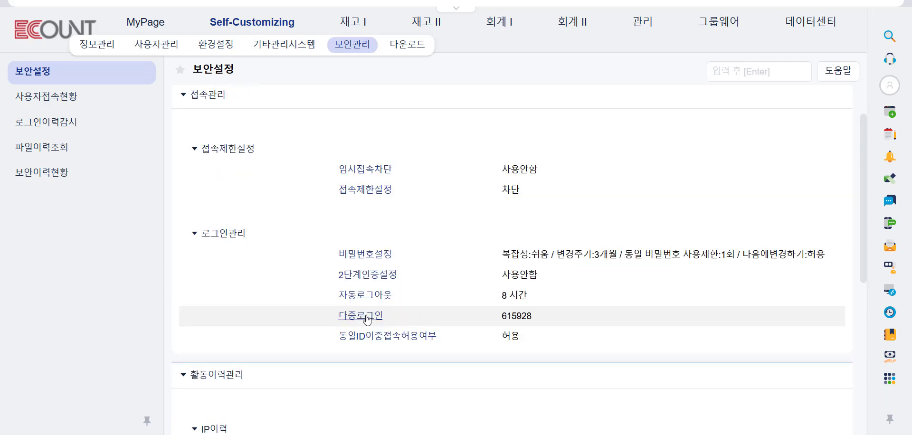
Read the multi-login (다중로그인) guidance, add company code 660645 to the allowed companies, and save
{"action": "left_click", "coordinate": [366, 315]}
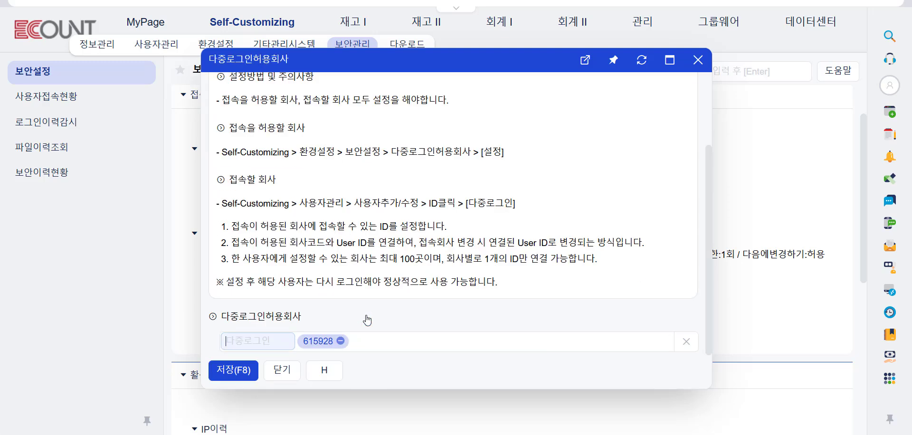
{"action": "scroll", "coordinate": [590, 219], "scroll_direction": "up", "scroll_amount": 3}
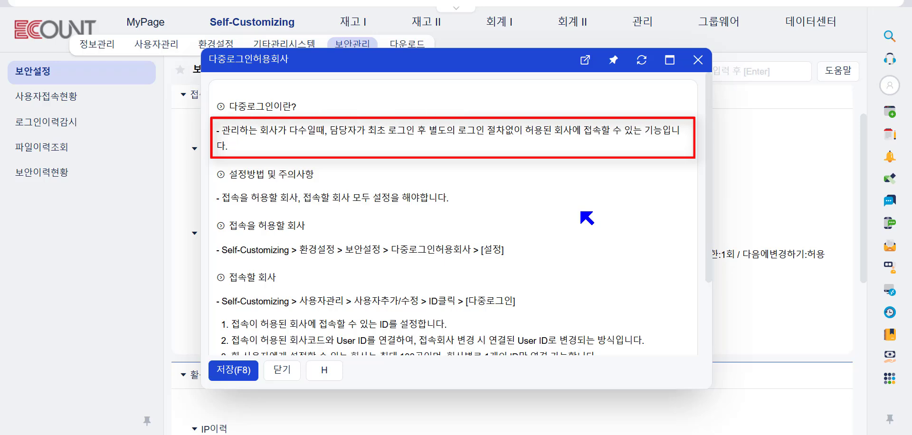
{"action": "left_click", "coordinate": [574, 143]}
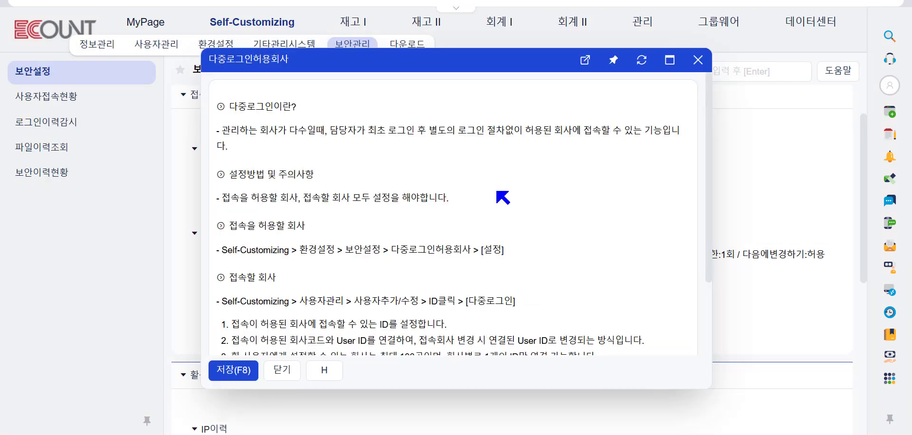
{"action": "scroll", "coordinate": [502, 197], "scroll_direction": "down", "scroll_amount": 2}
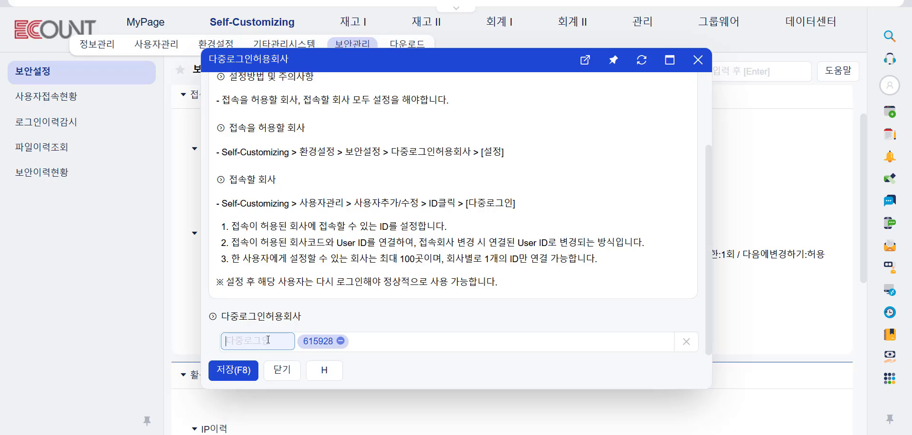
{"action": "type", "text": "660645"}
{"action": "key", "text": "Return"}
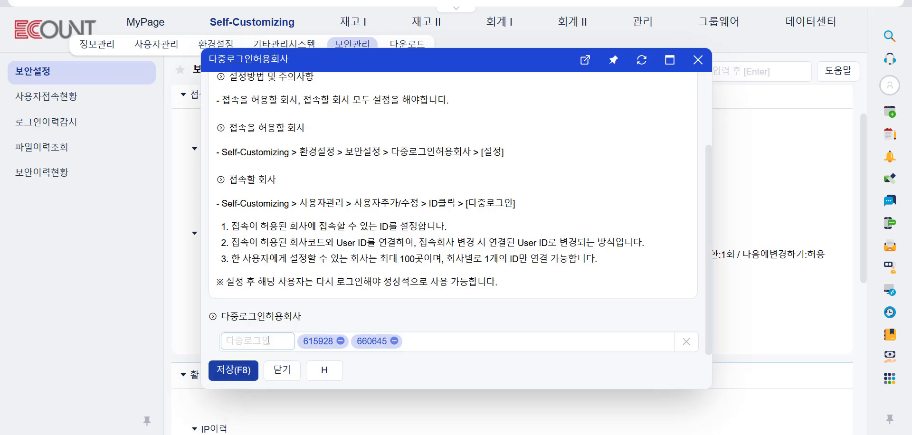
{"action": "left_click", "coordinate": [244, 373]}
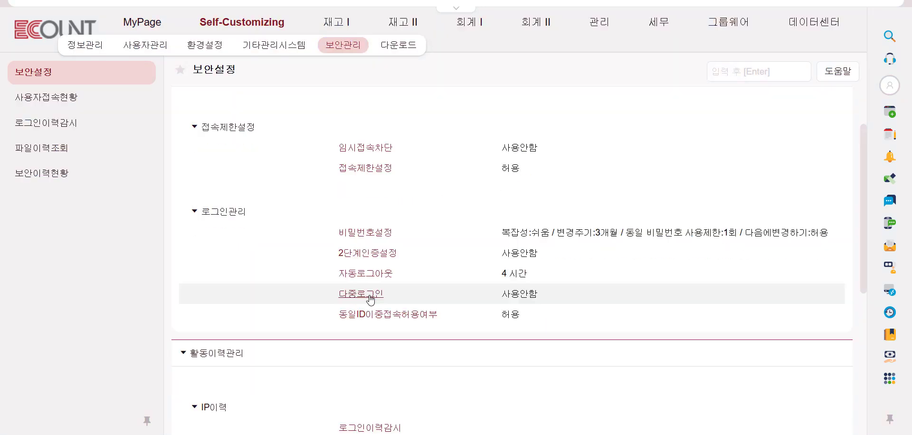
In the other company's security settings, add company code 616182 to the multi-login allowed companies and save
{"action": "left_click", "coordinate": [370, 297]}
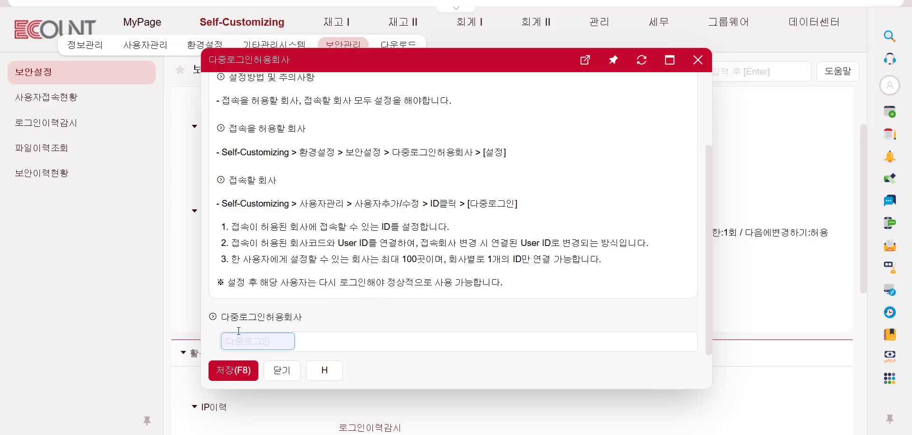
{"action": "type", "text": "616182"}
{"action": "key", "text": "Return"}
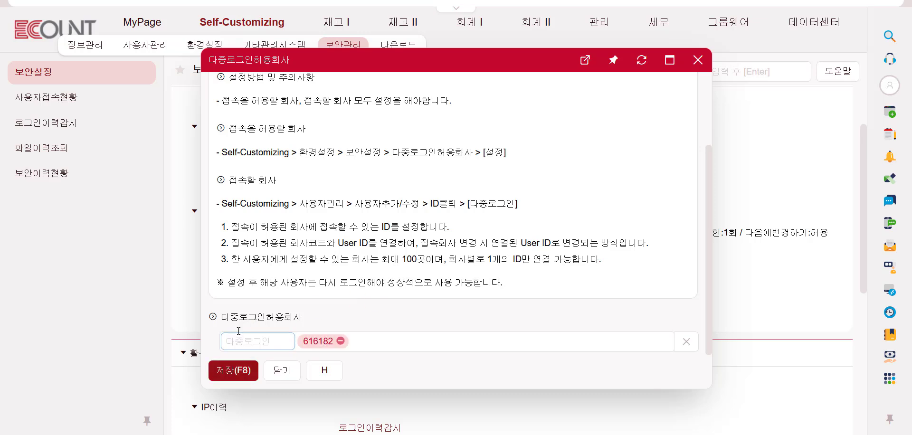
{"action": "left_click", "coordinate": [234, 379]}
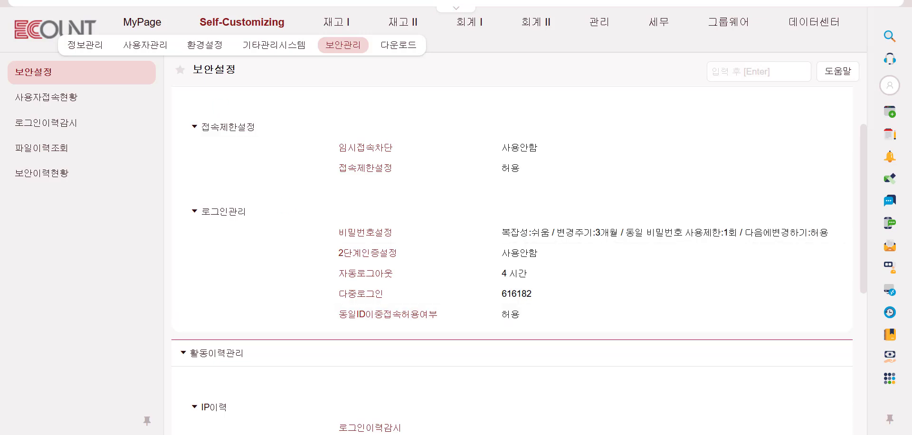
Return to the first company's user list and open the multi-login ID registration from the 동영상강좌 user's user information
{"action": "left_click", "coordinate": [207, 1]}
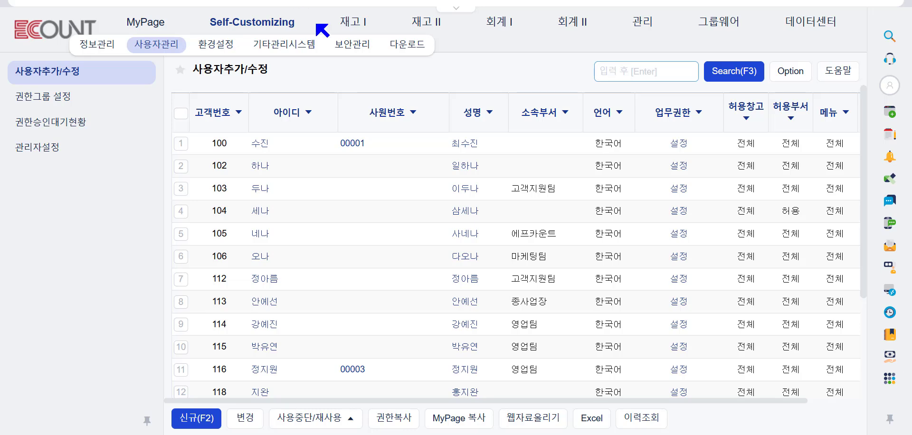
{"action": "scroll", "coordinate": [332, 285], "scroll_direction": "down", "scroll_amount": 3}
{"action": "left_click", "coordinate": [286, 270]}
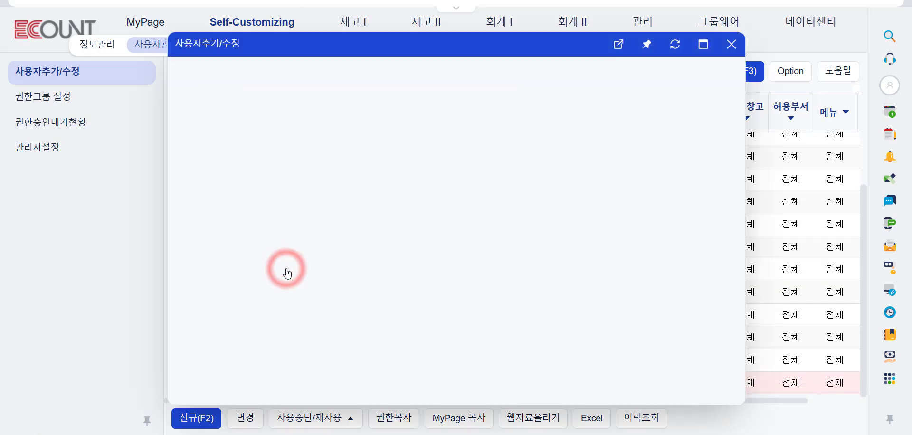
{"action": "left_click", "coordinate": [273, 113]}
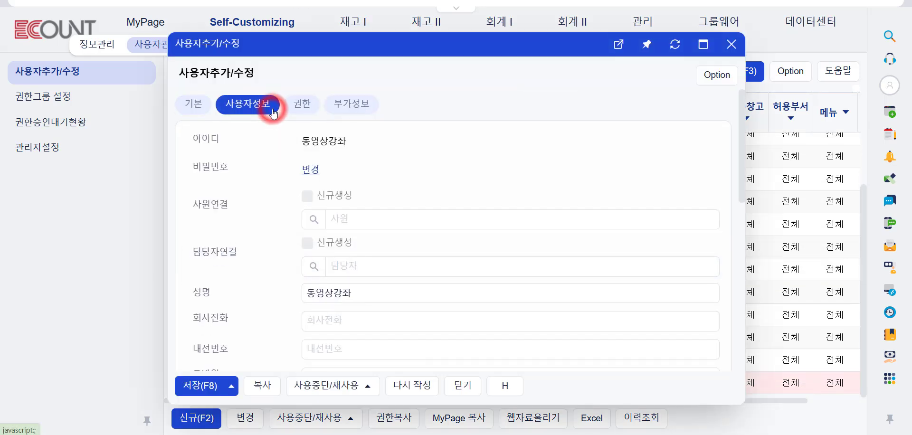
{"action": "scroll", "coordinate": [278, 244], "scroll_direction": "down", "scroll_amount": 5}
{"action": "scroll", "coordinate": [283, 247], "scroll_direction": "down", "scroll_amount": 2}
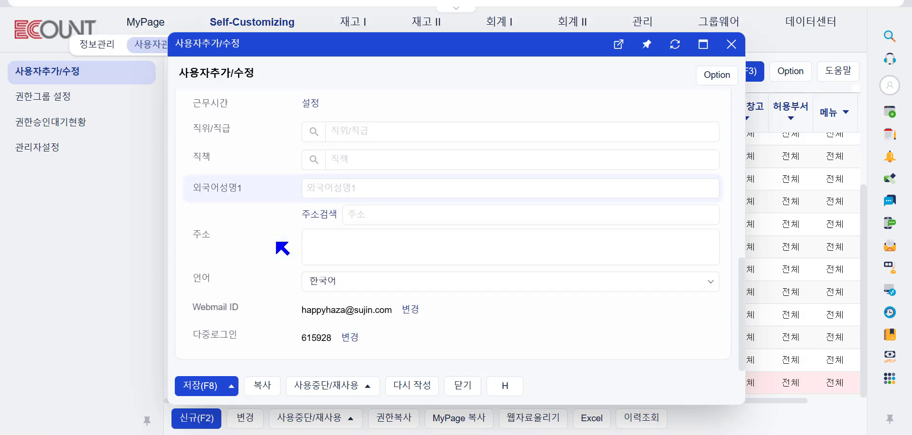
{"action": "left_click", "coordinate": [348, 338]}
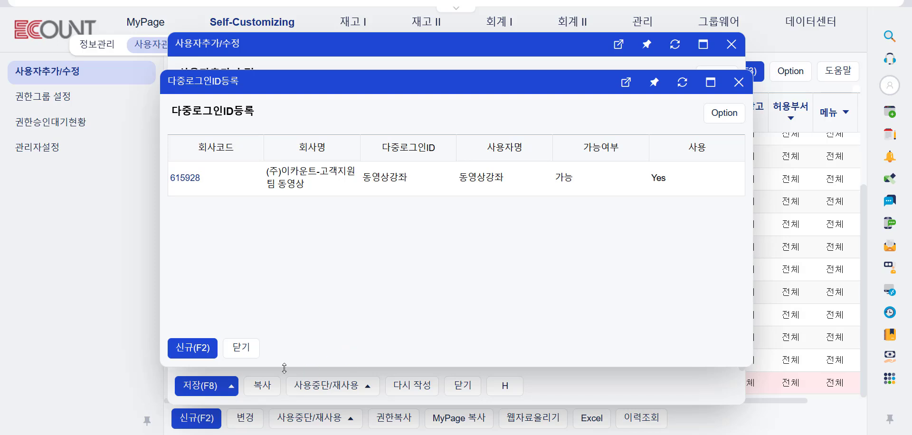
Register multi-login ID 동영상강좌 for company code 660645, and check the matching registration for 616182 in the other company
{"action": "left_click", "coordinate": [209, 347]}
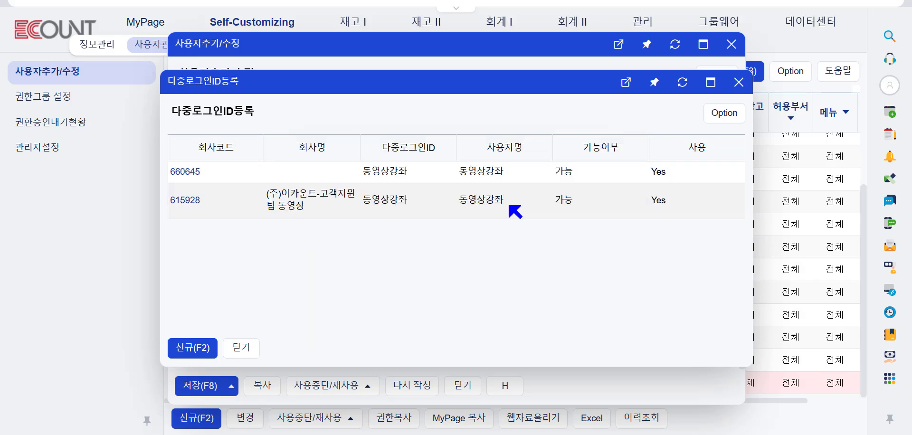
{"action": "left_click", "coordinate": [510, 206]}
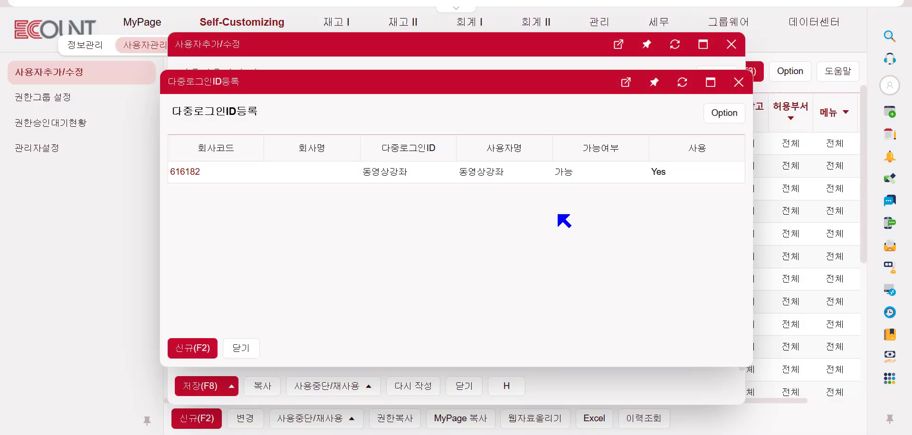
{"action": "left_click", "coordinate": [558, 215]}
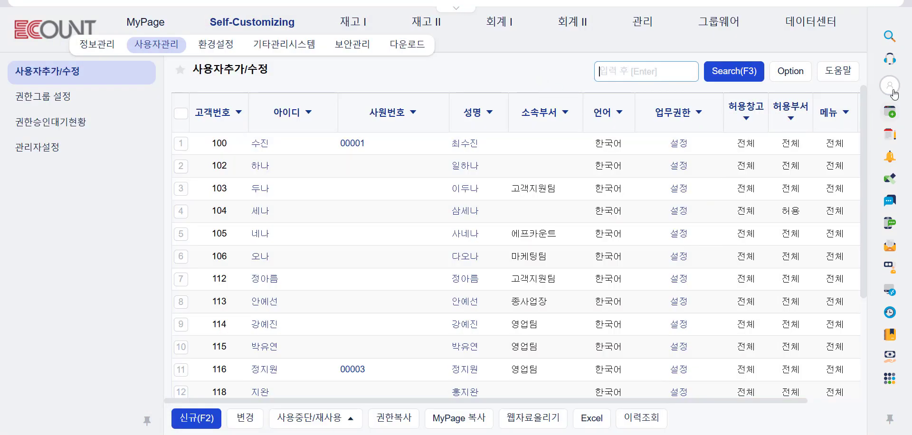
Switch through multi-login to company 660645, (주)이카운트-동영상강좌, and confirm the move
{"action": "left_click", "coordinate": [894, 87]}
{"action": "mouse_move", "coordinate": [826, 112]}
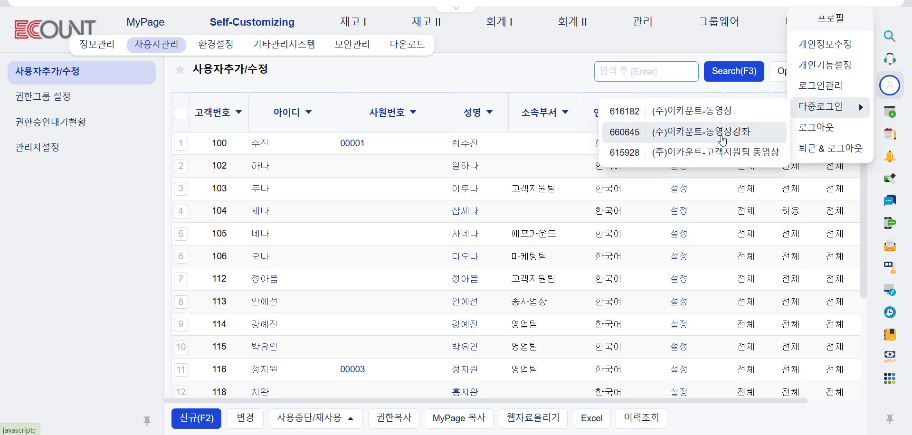
{"action": "left_click", "coordinate": [721, 138]}
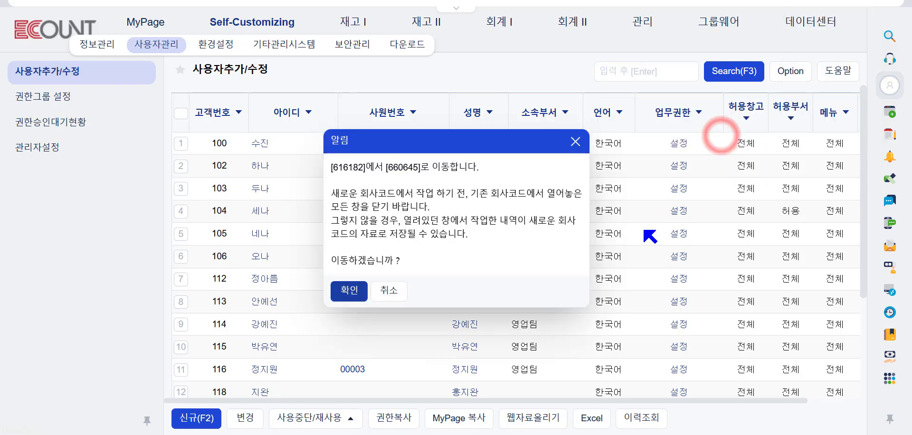
{"action": "left_click", "coordinate": [341, 294]}
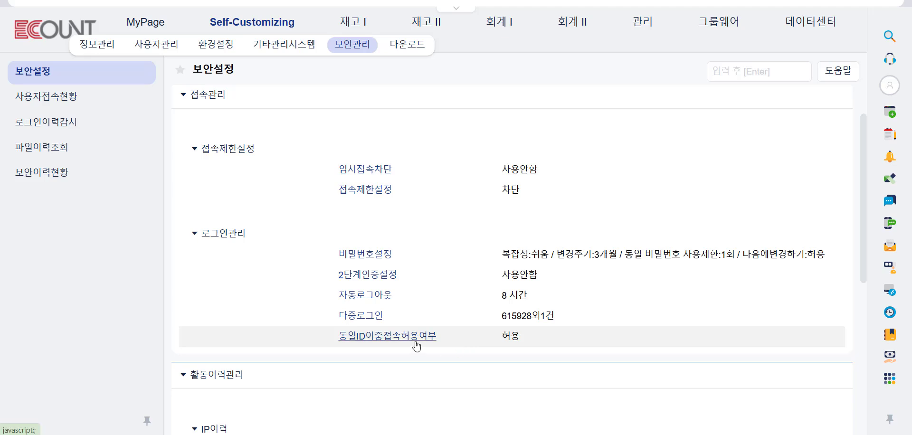
Set duplicate access for the same ID (동일ID이중접속허용여부) to 허용안함, enable 동일 IP 이중접속 허용, and save
{"action": "left_click", "coordinate": [415, 342]}
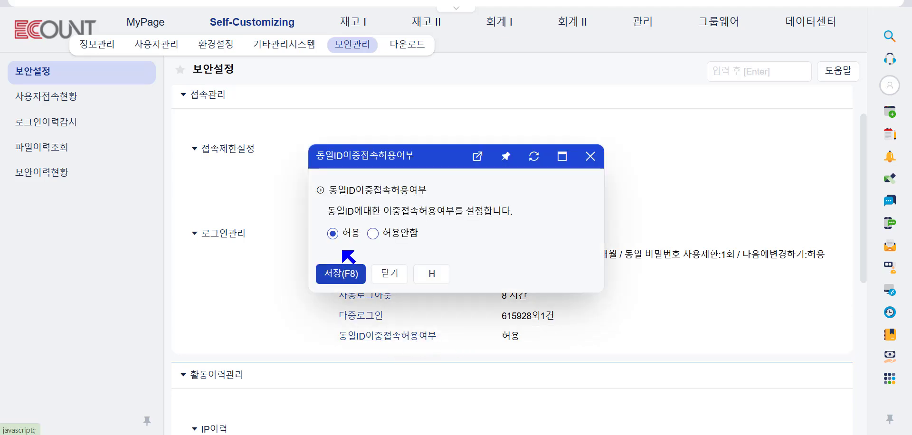
{"action": "left_click", "coordinate": [340, 239]}
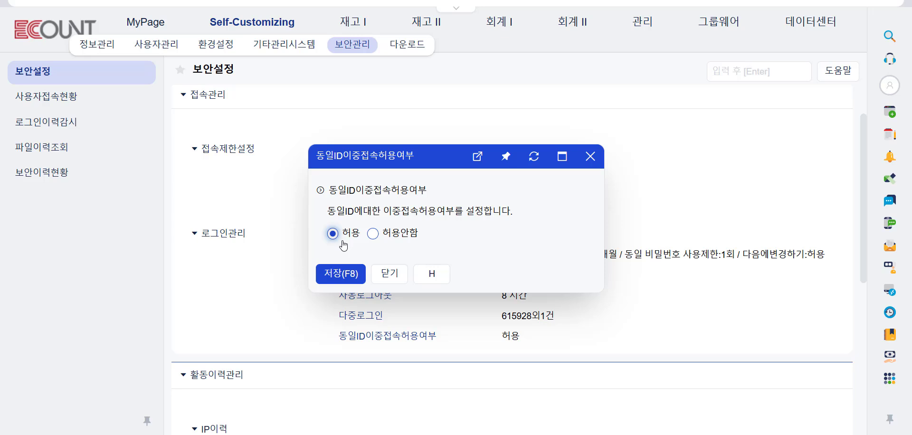
{"action": "left_click", "coordinate": [405, 237]}
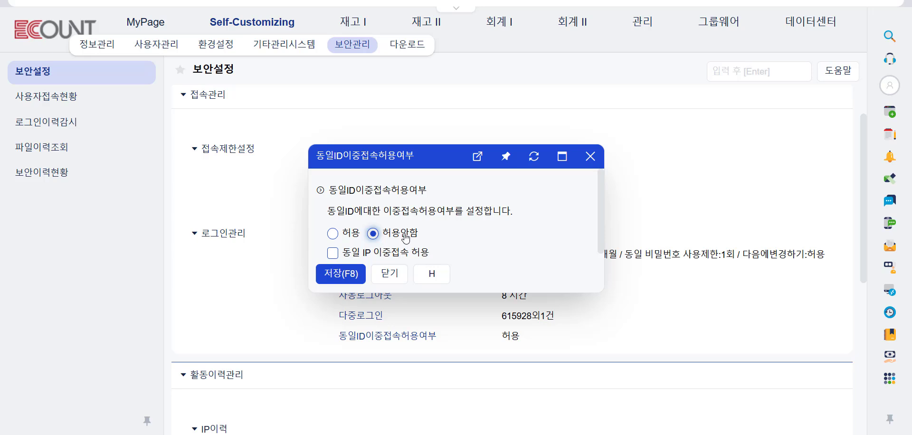
{"action": "scroll", "coordinate": [404, 238], "scroll_direction": "down", "scroll_amount": 1}
{"action": "left_click", "coordinate": [332, 247]}
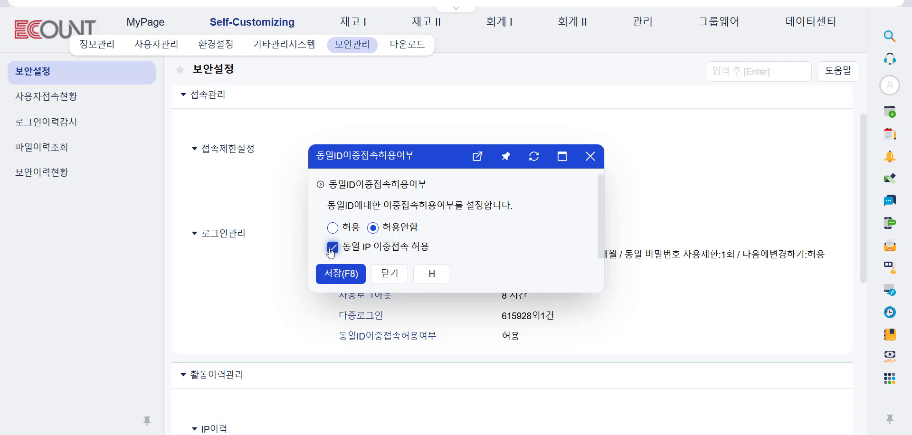
{"action": "left_click", "coordinate": [341, 274]}
Open the login history monitoring (로그인이력감시) settings and its detailed list for specifying monitored users and IPs
{"action": "scroll", "coordinate": [423, 272], "scroll_direction": "down", "scroll_amount": 4}
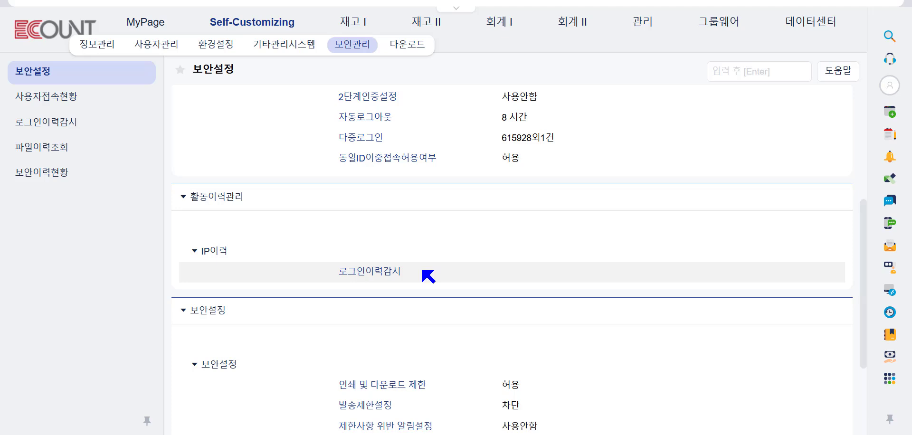
{"action": "left_click", "coordinate": [383, 274]}
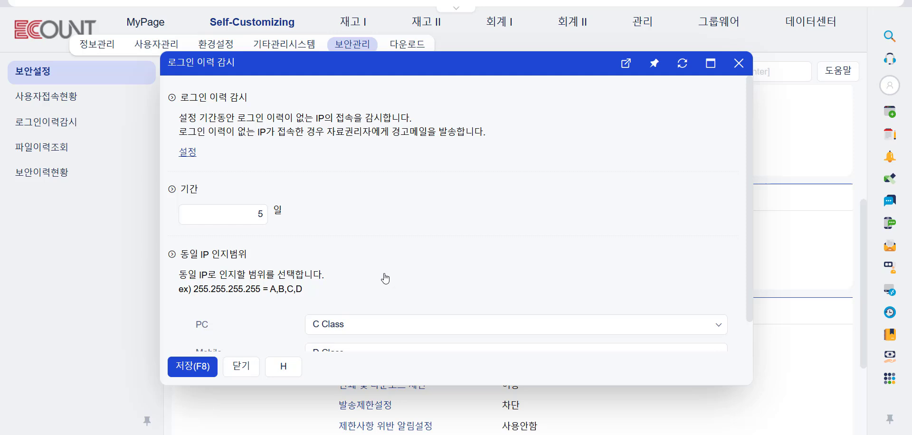
{"action": "left_click", "coordinate": [422, 114]}
{"action": "left_click", "coordinate": [192, 154]}
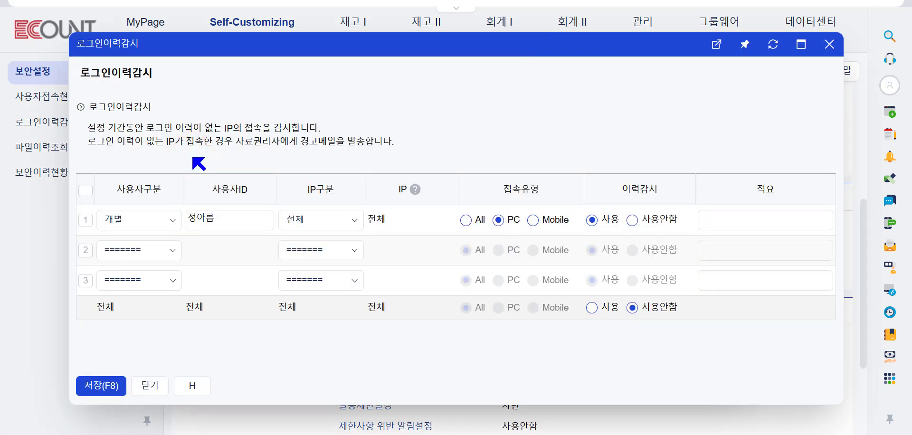
Review the 사용자구분 and IP구분 options and the IP range help in the monitoring list, and save the list
{"action": "left_click", "coordinate": [153, 215]}
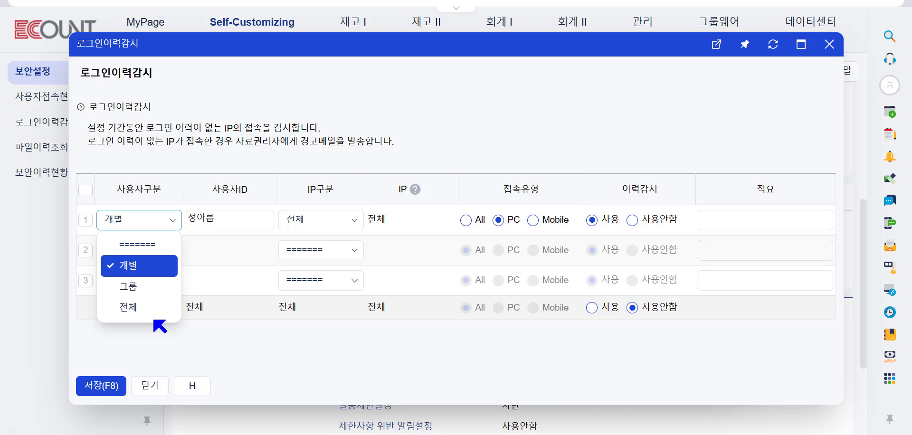
{"action": "left_click", "coordinate": [332, 219]}
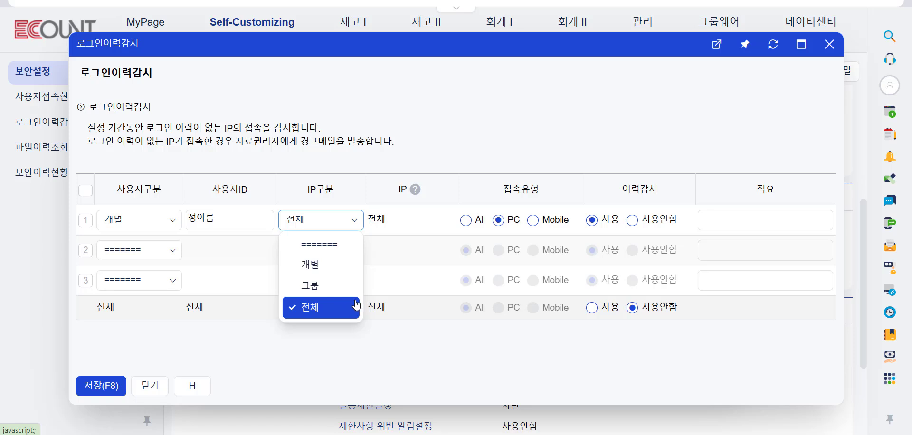
{"action": "left_click", "coordinate": [413, 192]}
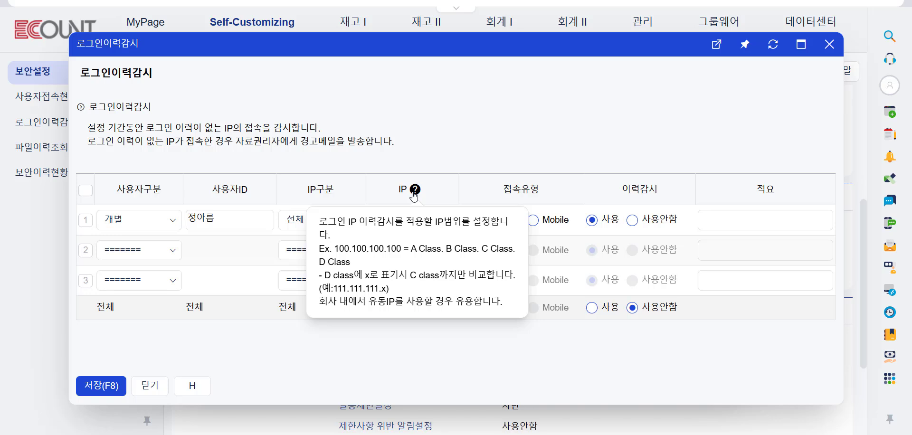
{"action": "left_click", "coordinate": [540, 185]}
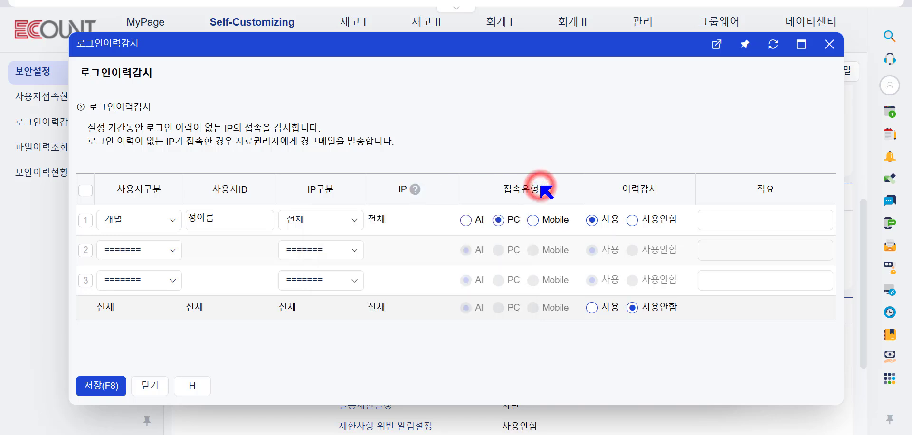
{"action": "left_click", "coordinate": [674, 188]}
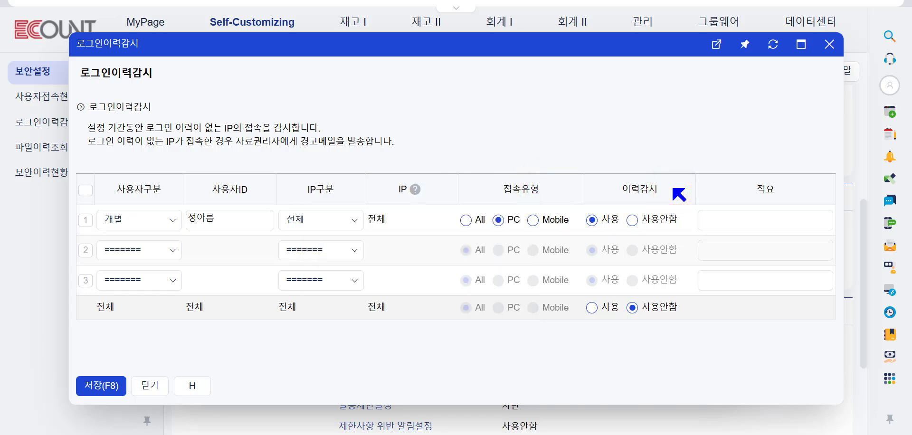
{"action": "left_click", "coordinate": [120, 386]}
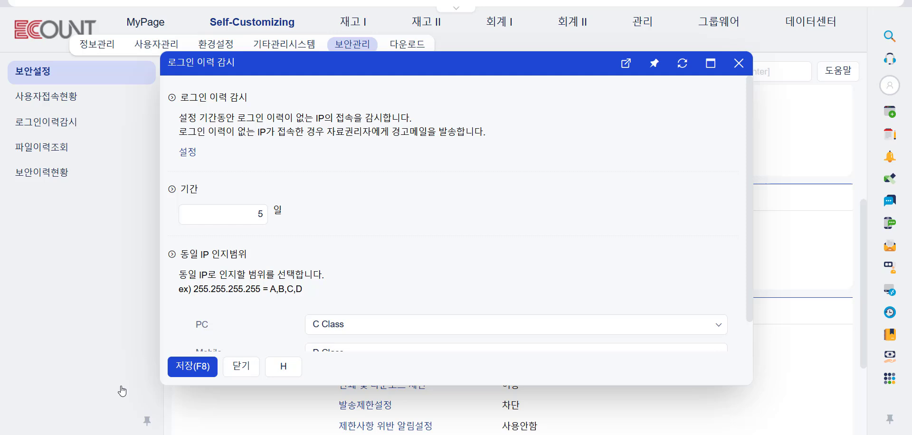
Try D Class as the PC range for recognizing the same IP (동일 IP 인지범위)
{"action": "left_click", "coordinate": [312, 197]}
{"action": "scroll", "coordinate": [381, 203], "scroll_direction": "down", "scroll_amount": 1}
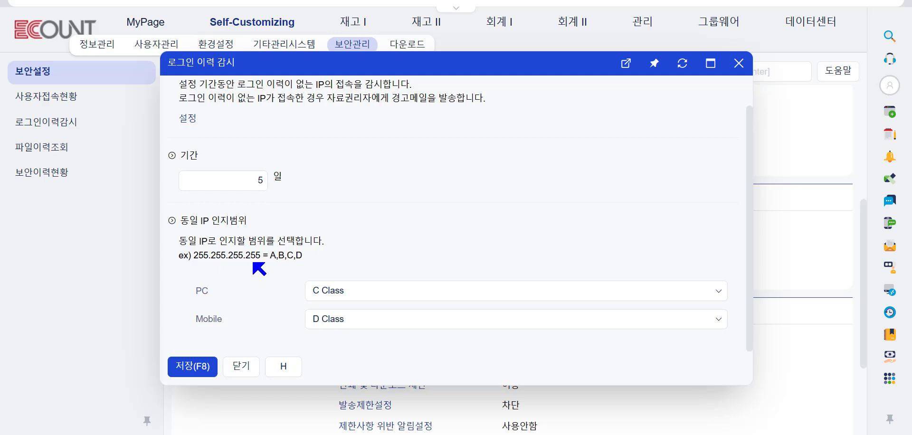
{"action": "left_click", "coordinate": [325, 290]}
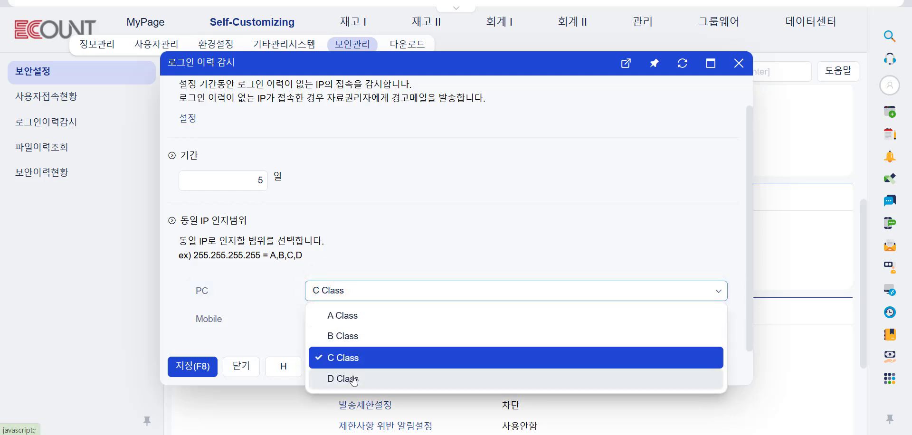
{"action": "left_click", "coordinate": [352, 379]}
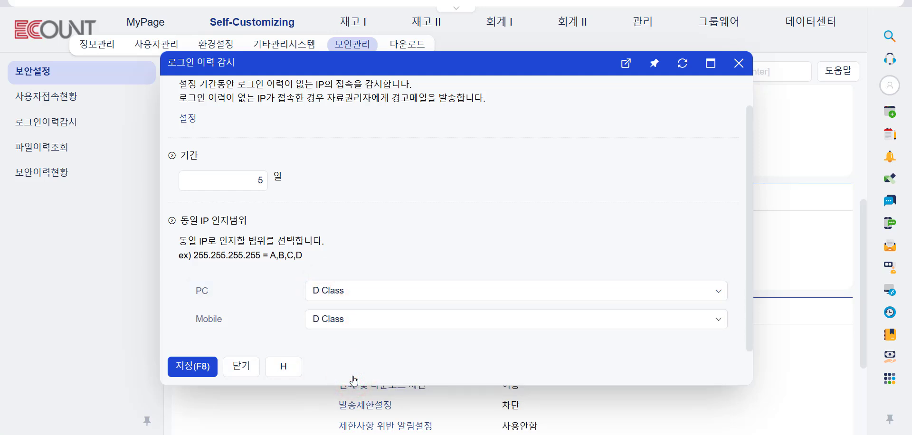
Set the PC same-IP recognition range to C Class and save the login history monitoring settings
{"action": "left_click", "coordinate": [384, 290]}
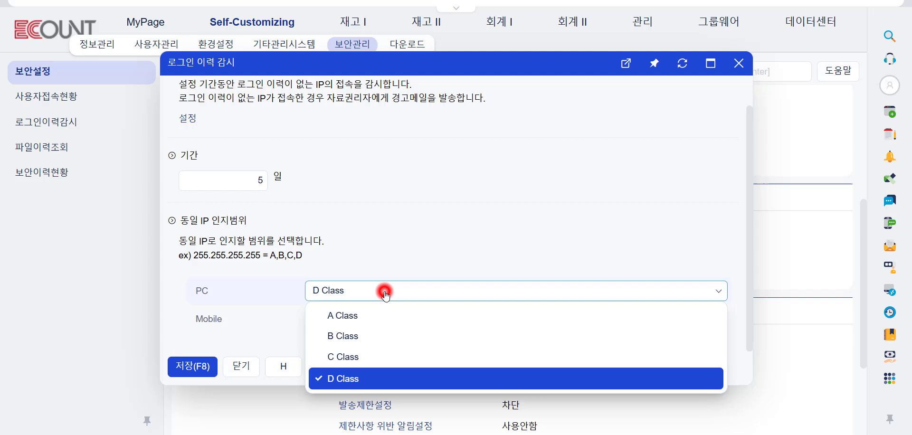
{"action": "left_click", "coordinate": [369, 359]}
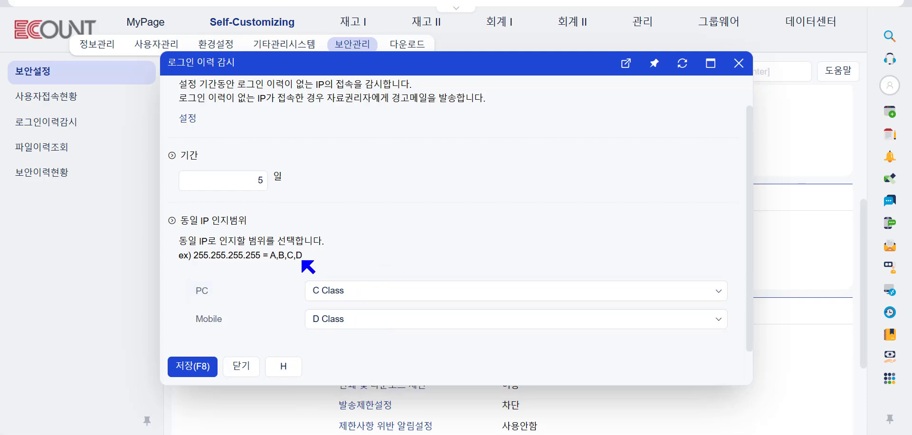
{"action": "double_click", "coordinate": [253, 255]}
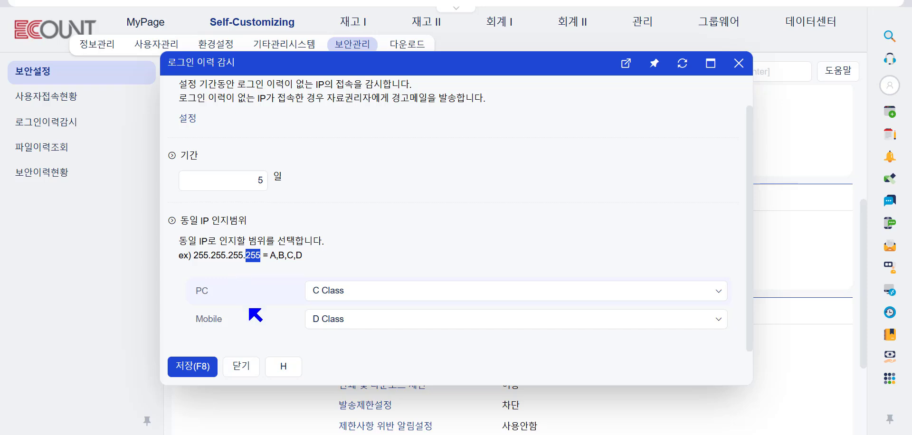
{"action": "left_click", "coordinate": [193, 367]}
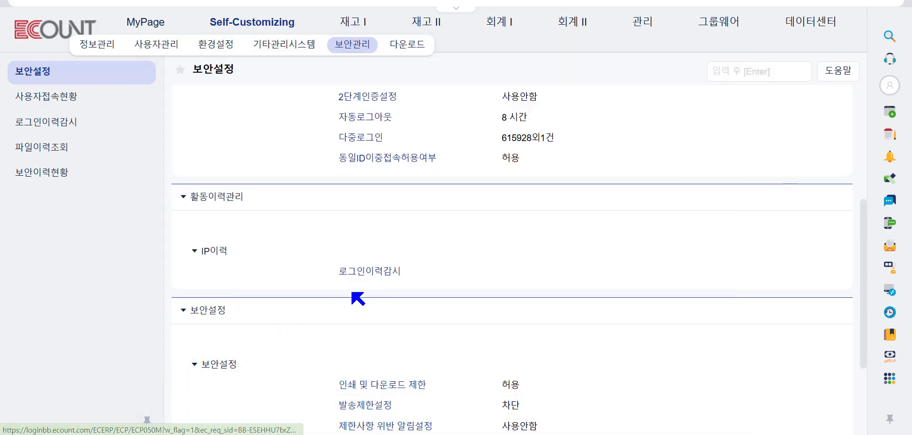
{"action": "scroll", "coordinate": [342, 280], "scroll_direction": "up", "scroll_amount": 5}
{"action": "scroll", "coordinate": [314, 286], "scroll_direction": "down", "scroll_amount": 5}
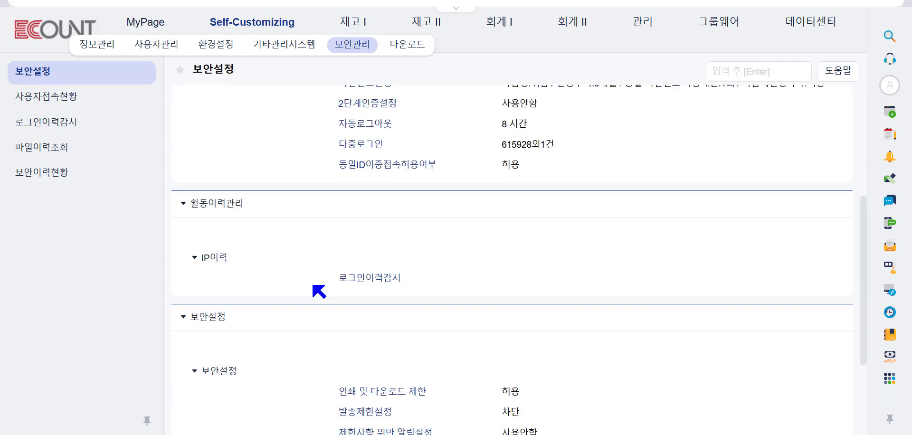